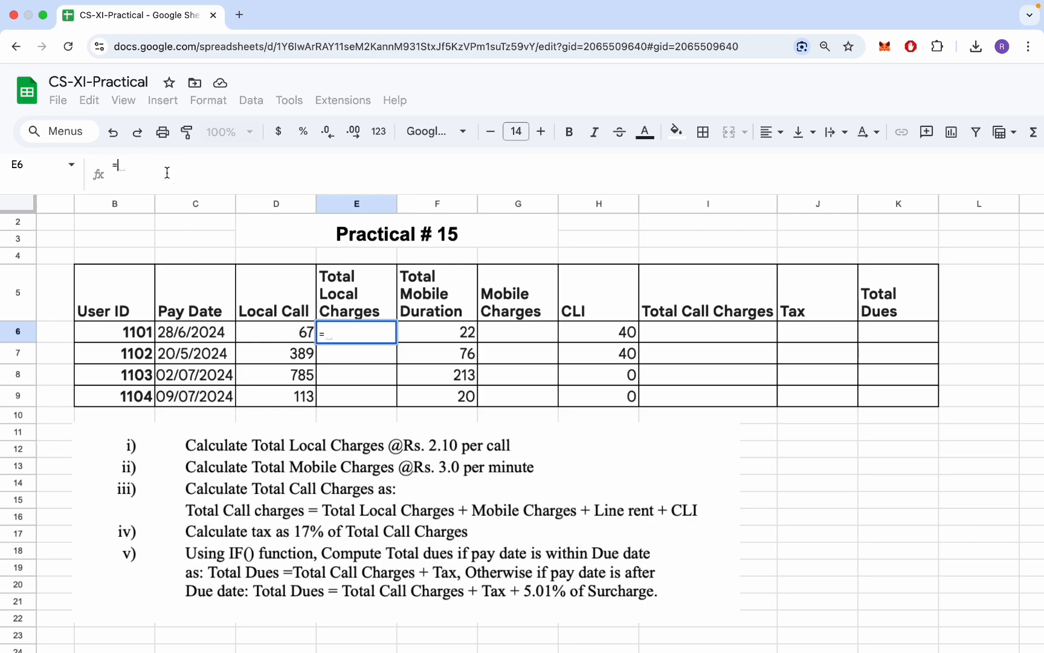
Calculate Total Local Charges in E6 with =D6*2.10 and accept the suggested autofill for the remaining users in E7:E9
click(274, 338)
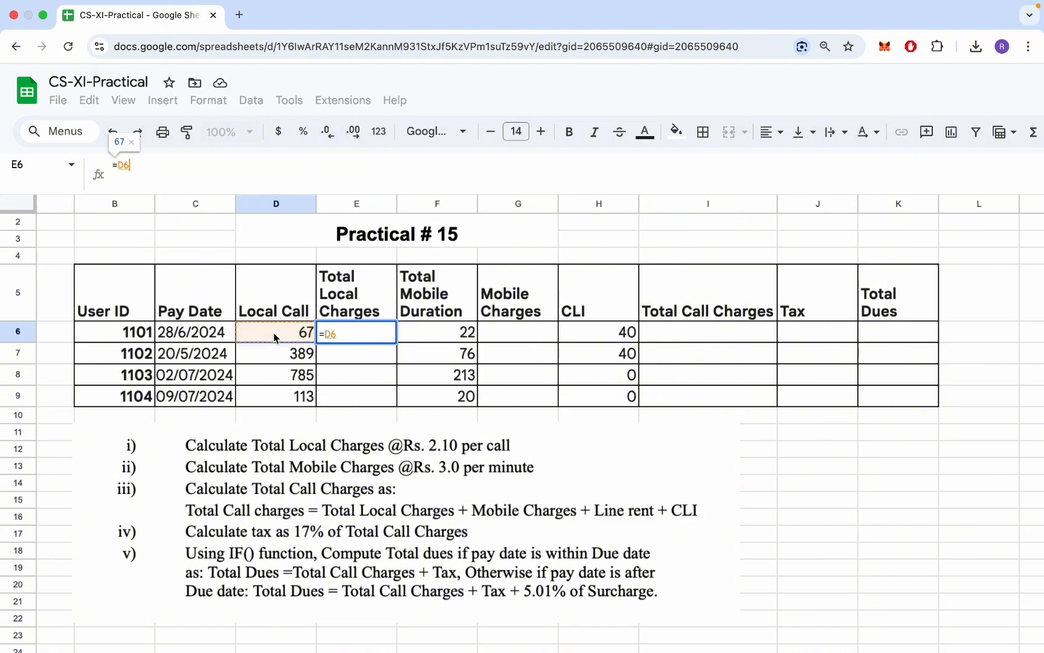
scroll(273, 337, up, 1)
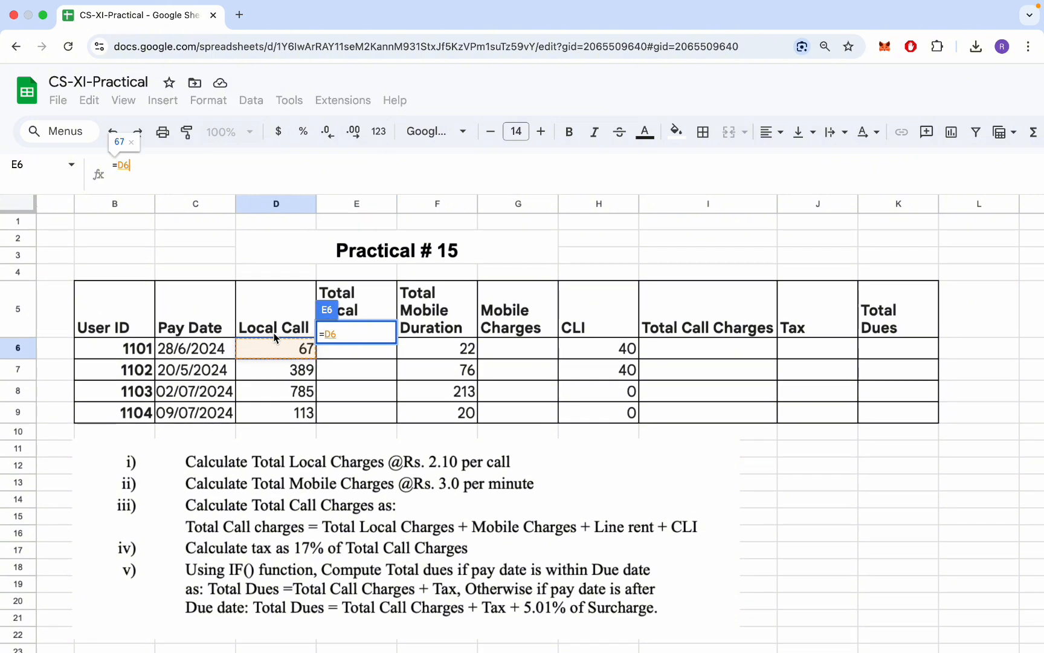
scroll(274, 337, up, 2)
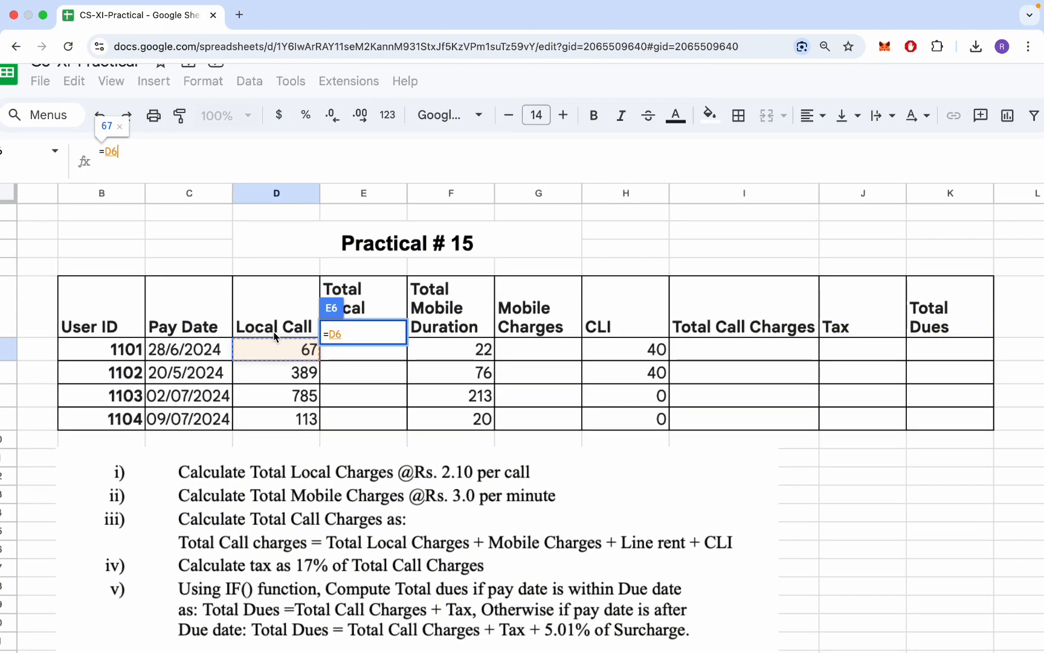
scroll(275, 331, up, 3)
scroll(275, 332, down, 1)
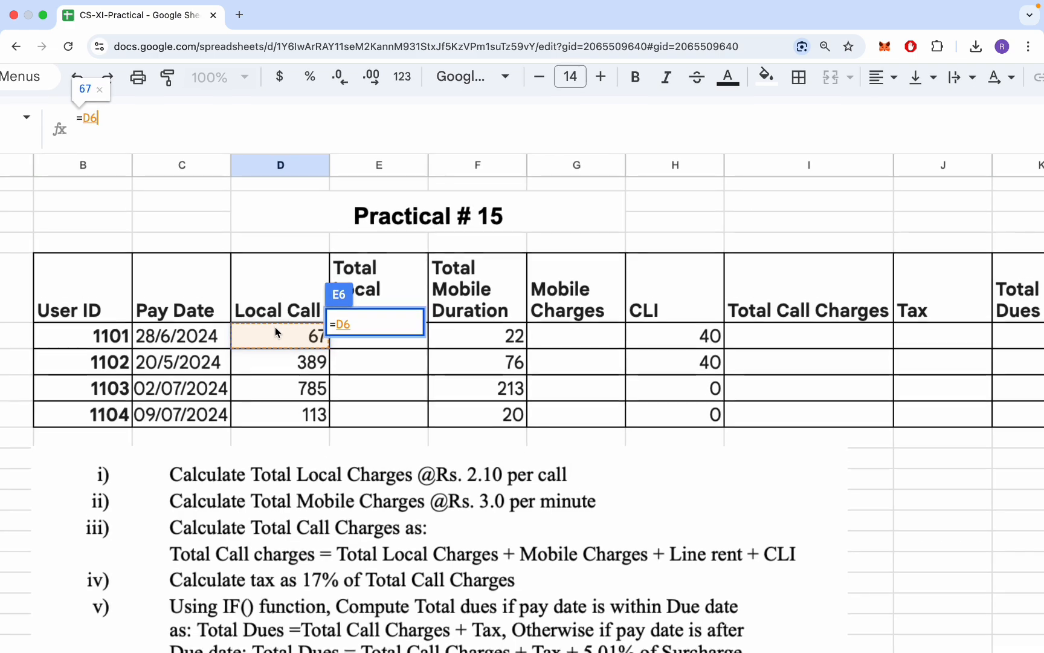
scroll(275, 332, up, 1)
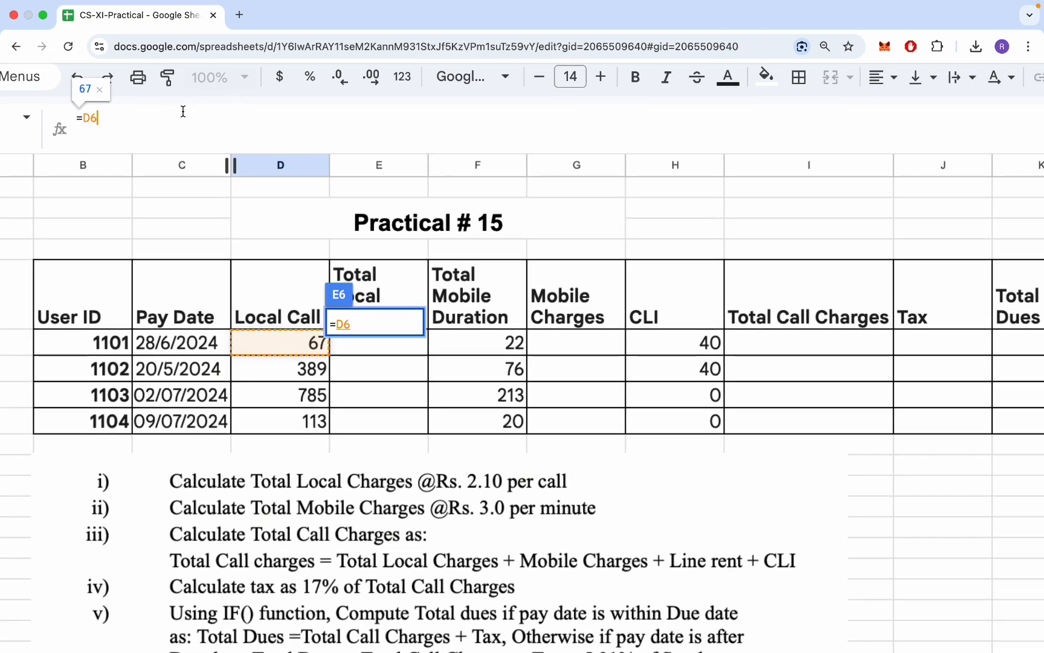
text(*)
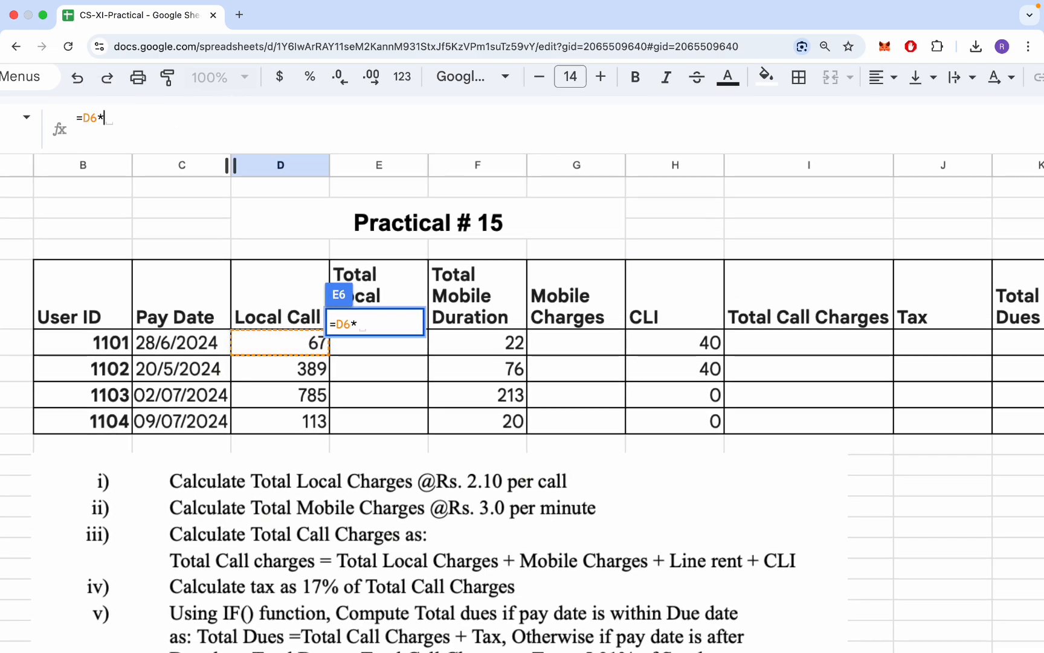
text(2.10)
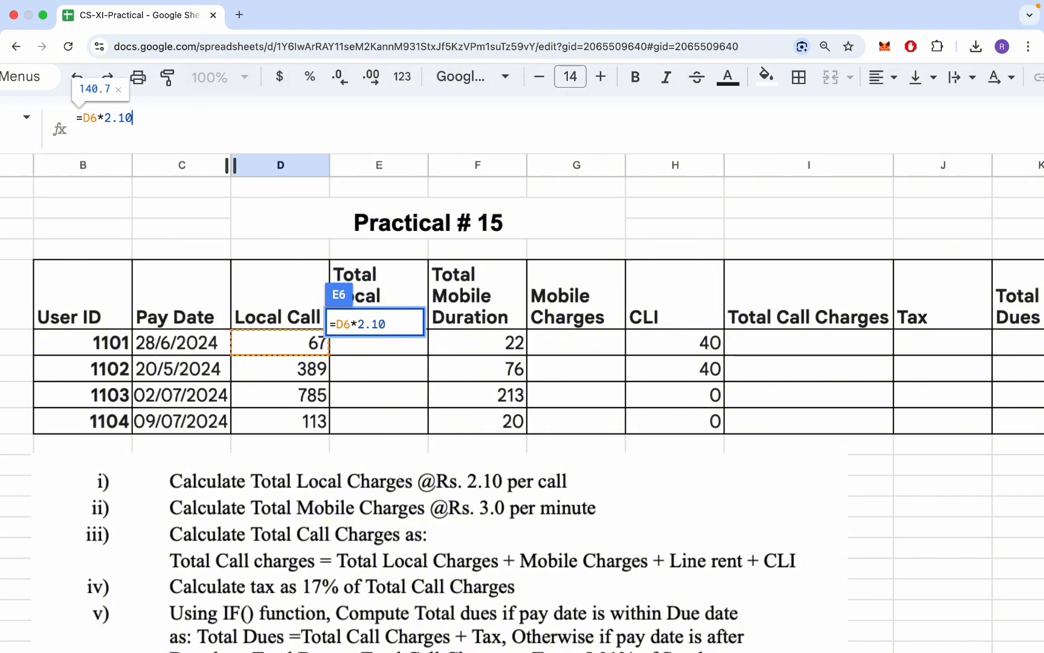
drag(142, 117, 65, 114)
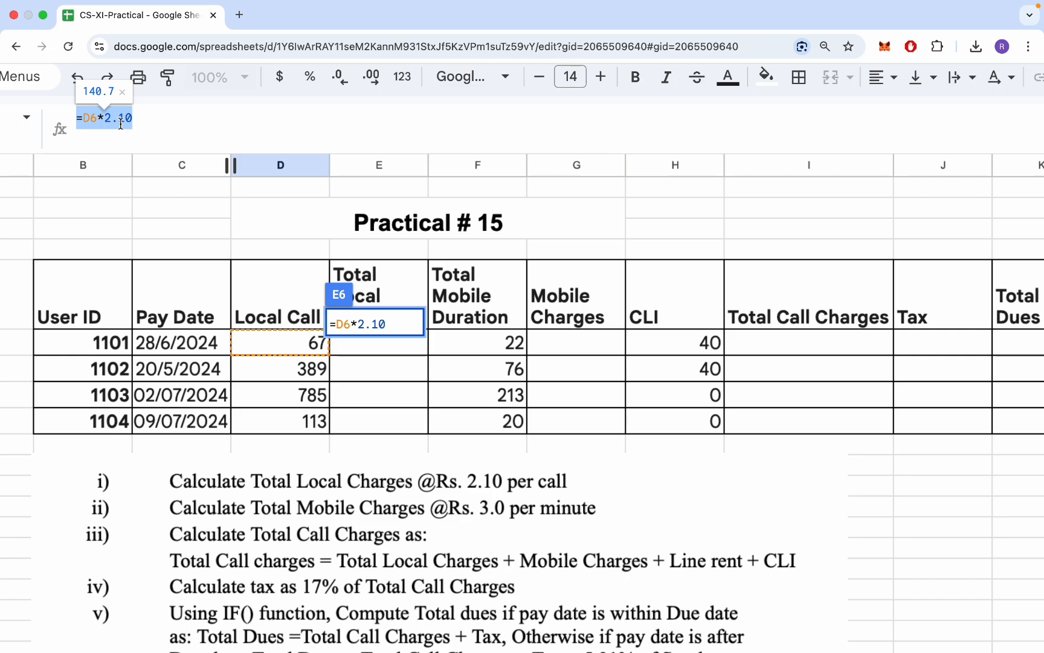
key(Return)
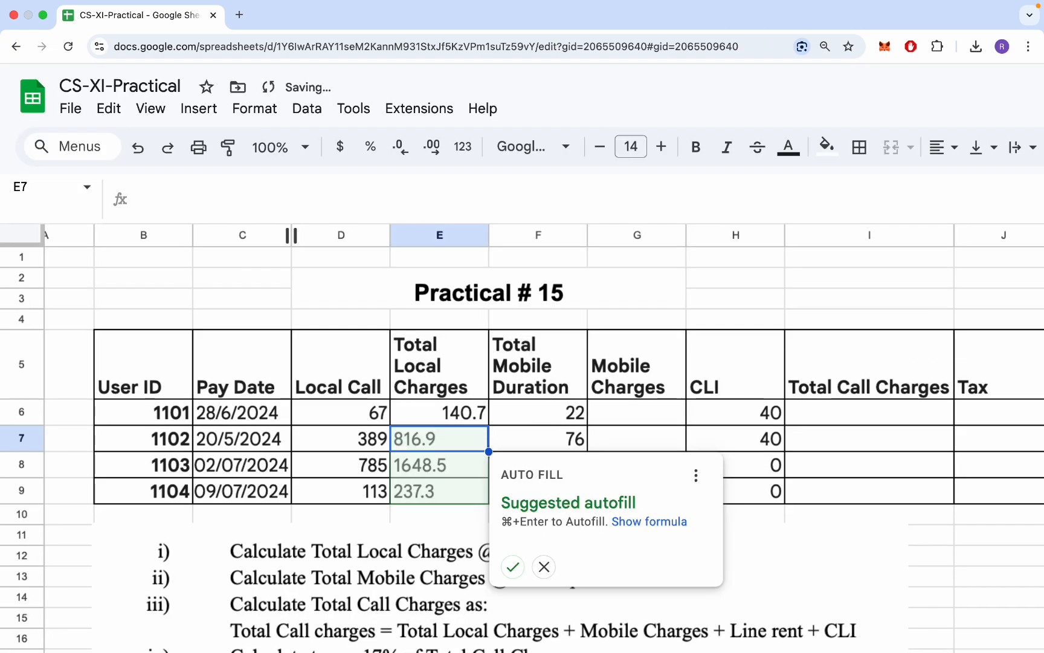
click(514, 565)
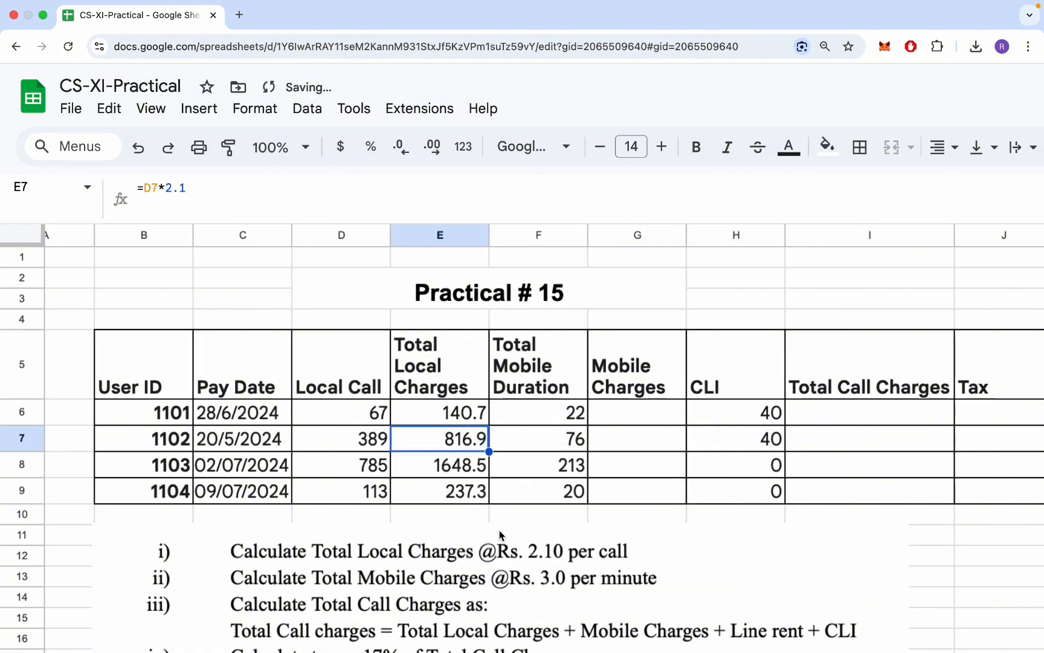
Review the Total Local Charges formula in E6, checking its Local Call reference and per-call rate
click(471, 422)
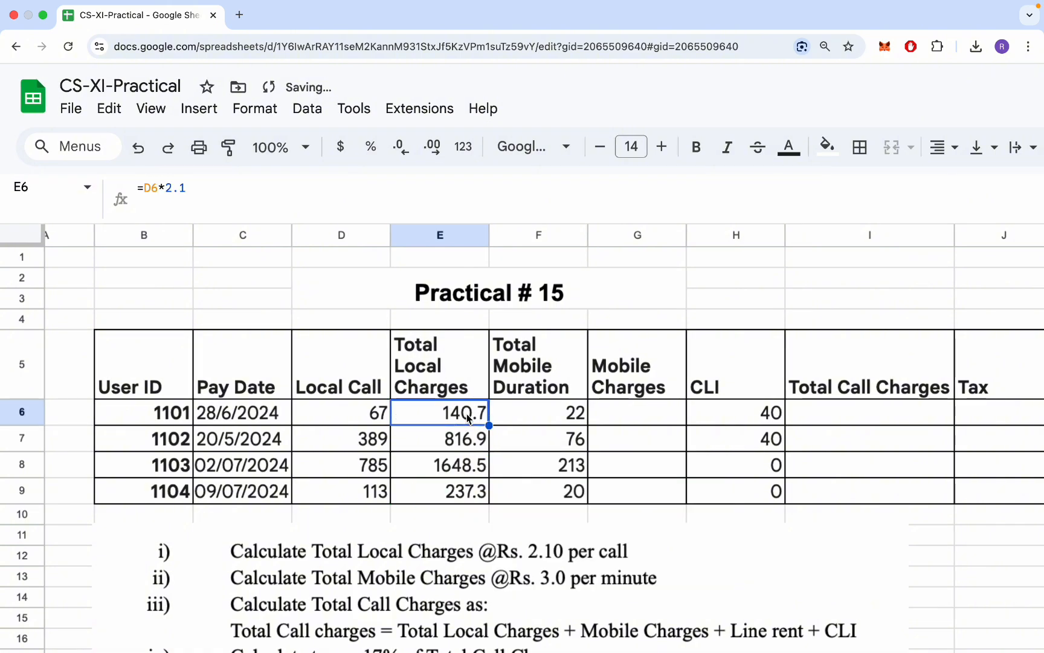
drag(211, 187, 131, 186)
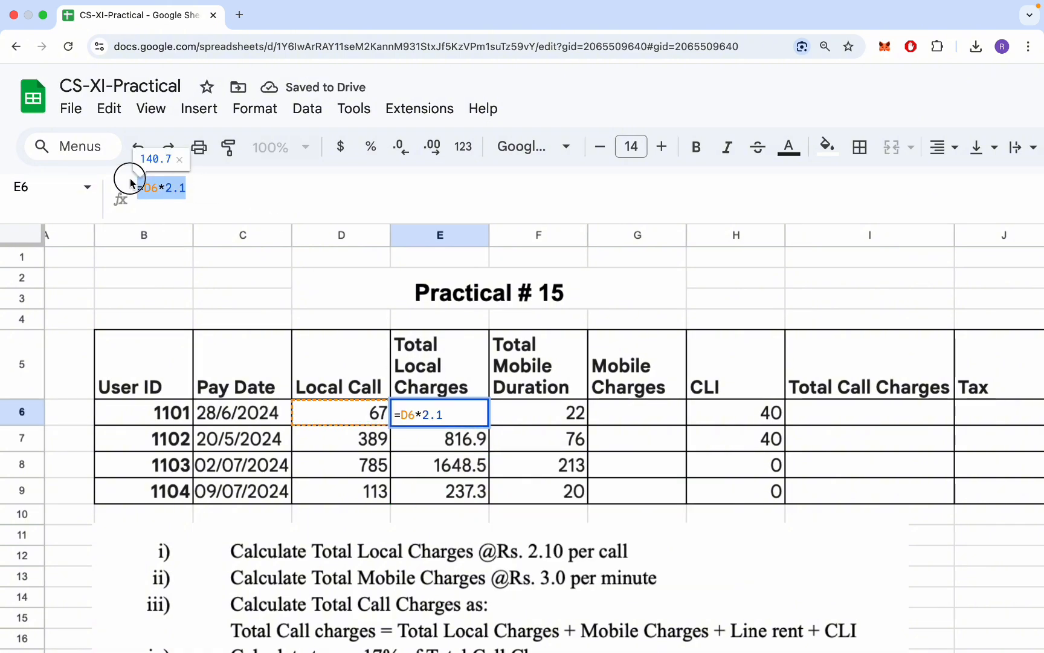
click(151, 188)
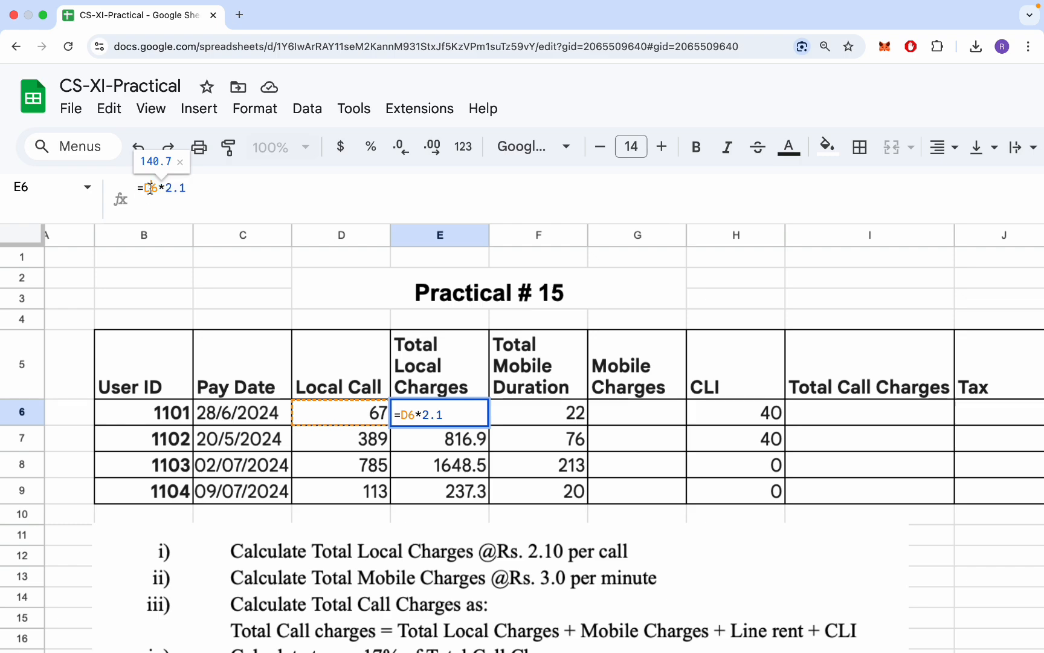
drag(191, 187, 167, 187)
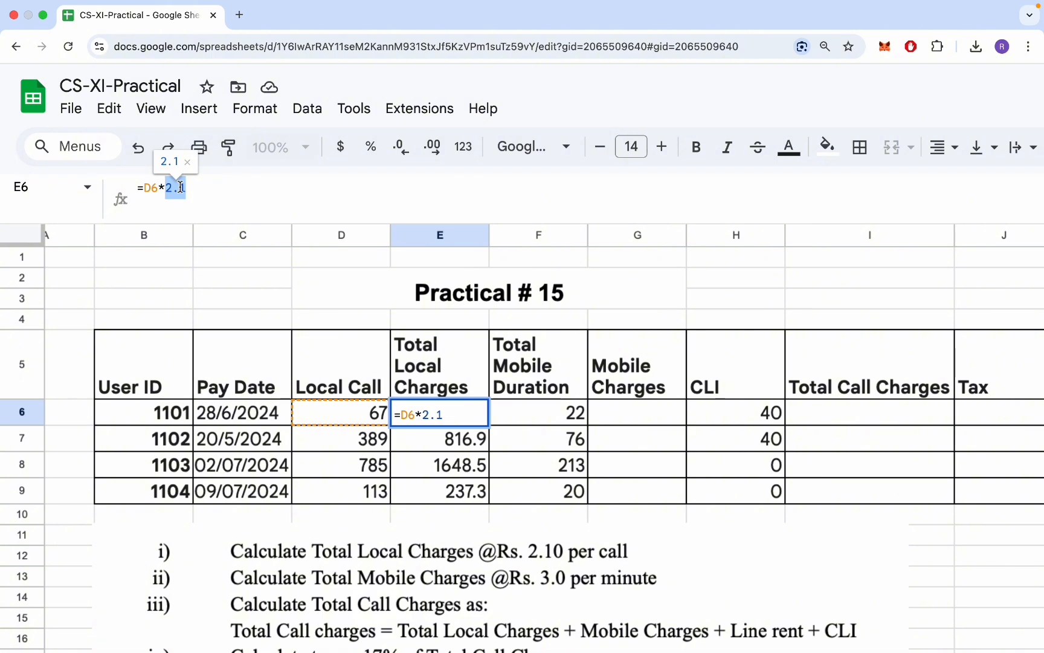
double_click(145, 187)
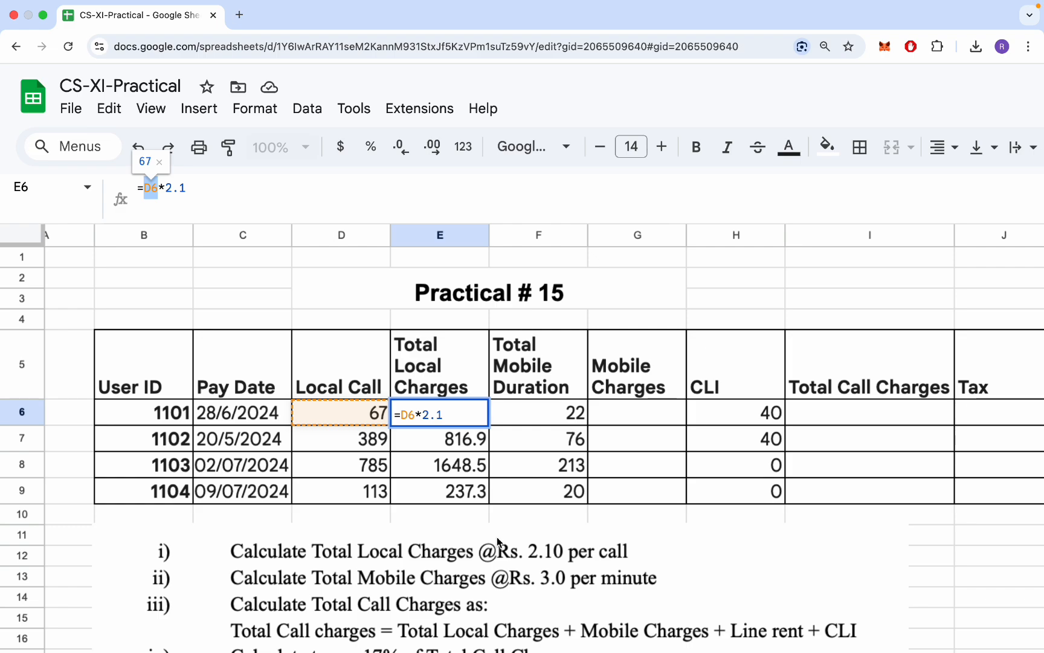
Calculate Mobile Charges in G6 with =F6*3.0 and accept the suggested autofill for G7:G9
scroll(463, 557, down, 1)
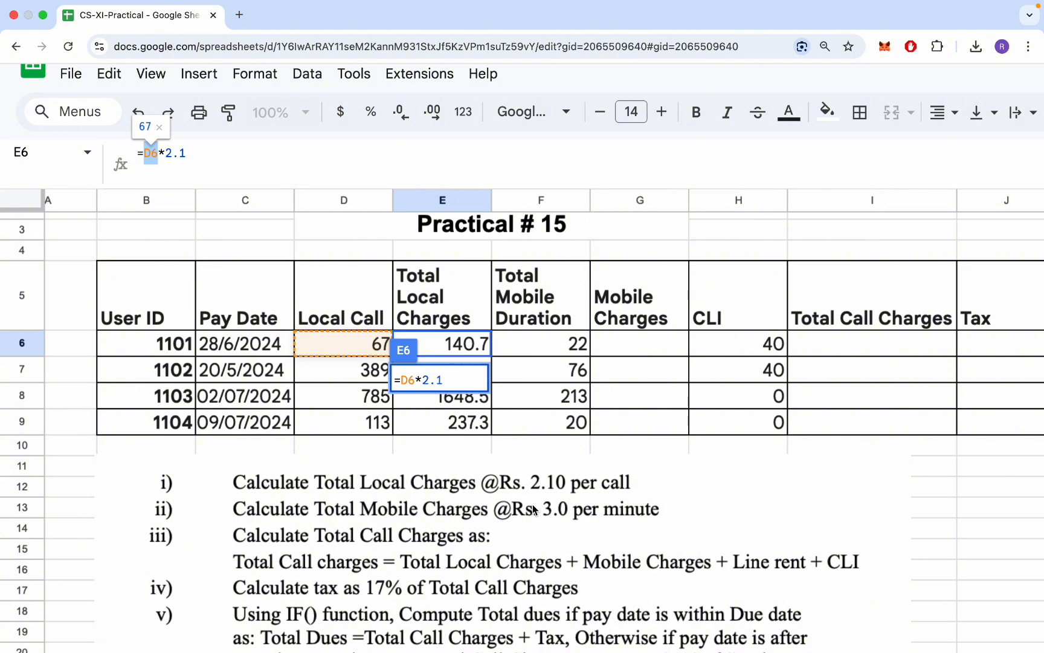
click(632, 342)
scroll(627, 369, down, 1)
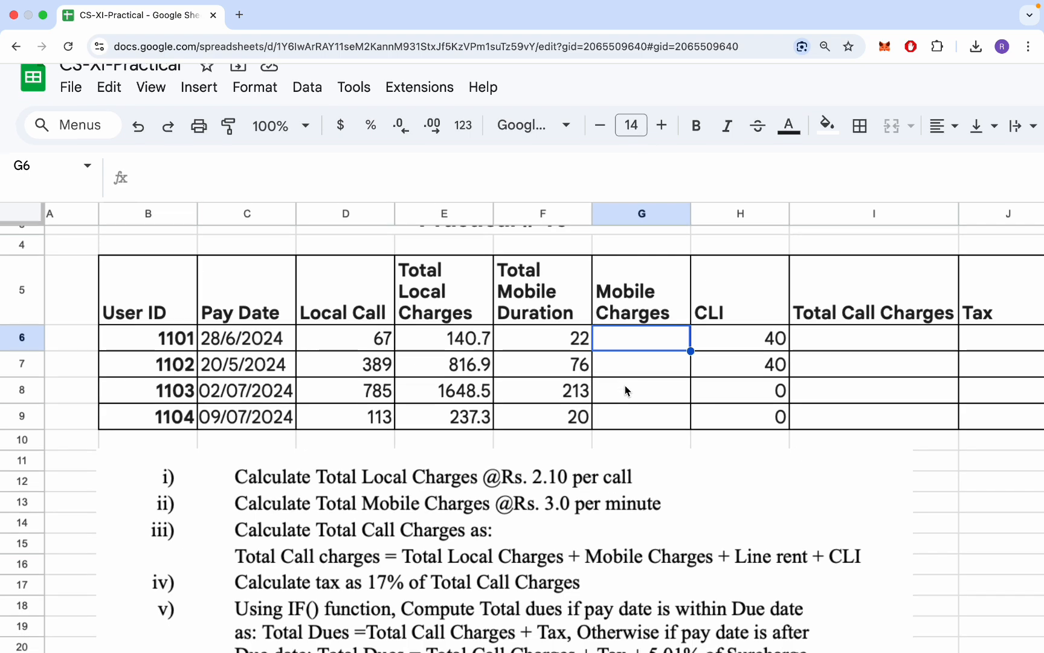
text(=)
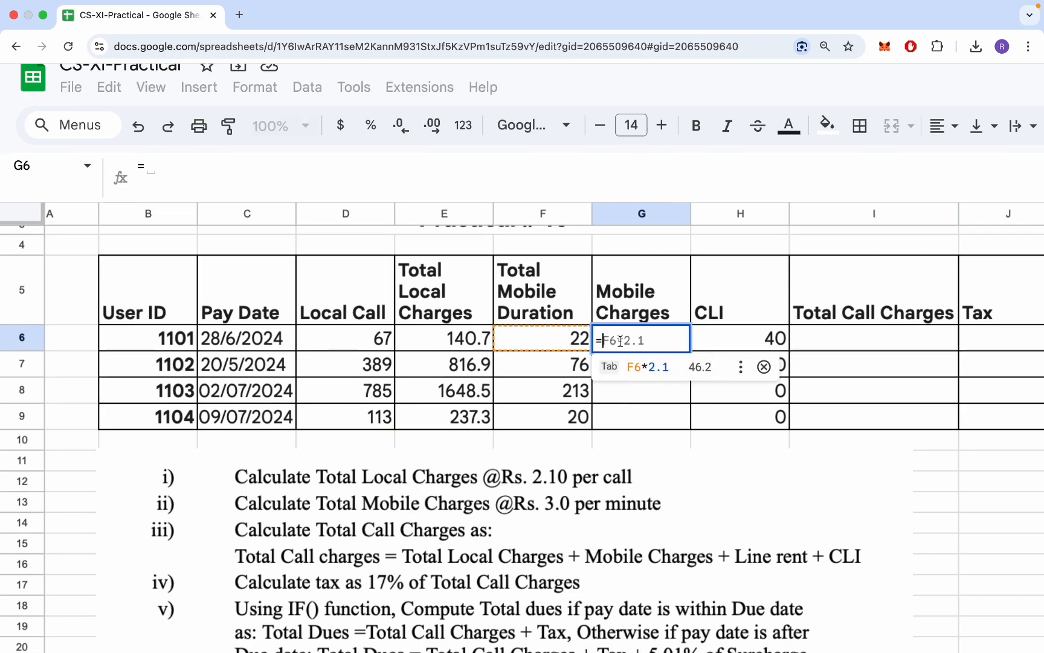
click(569, 341)
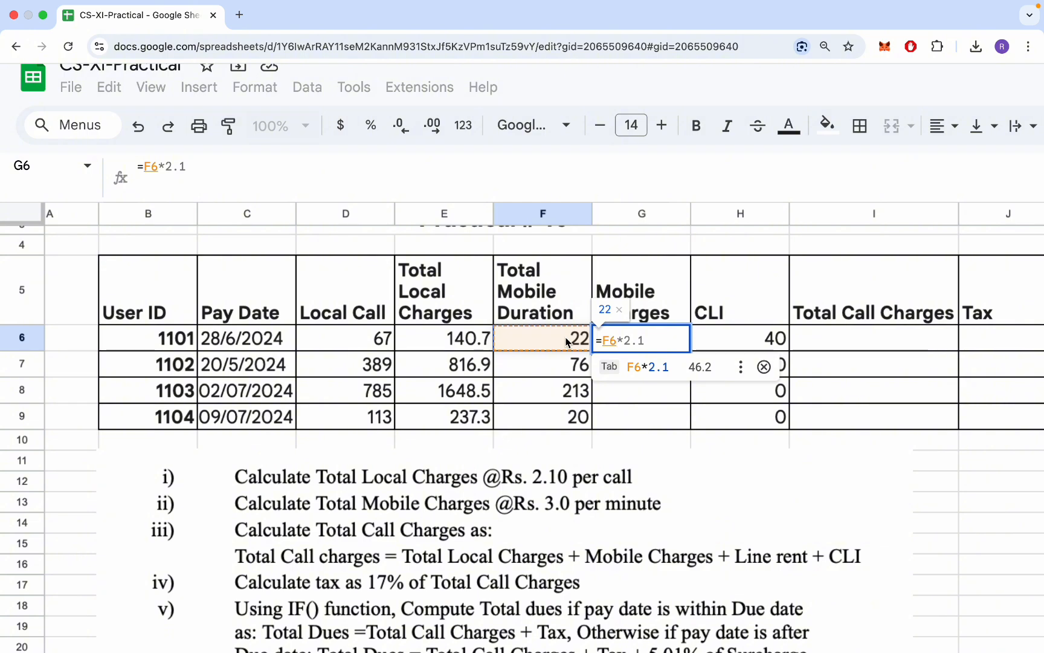
click(187, 163)
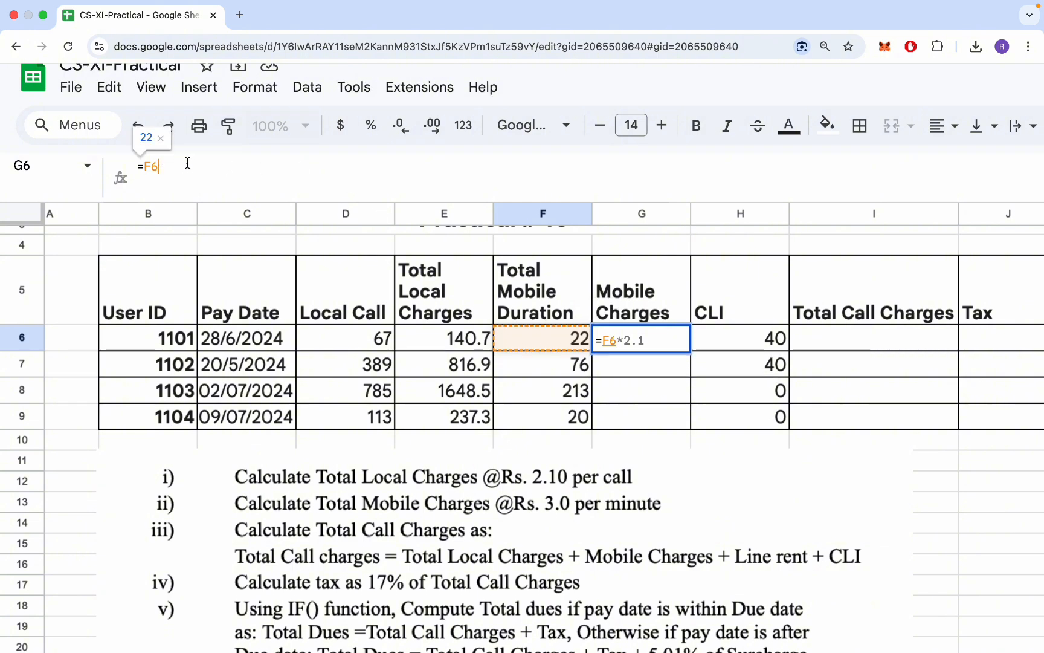
text(*)
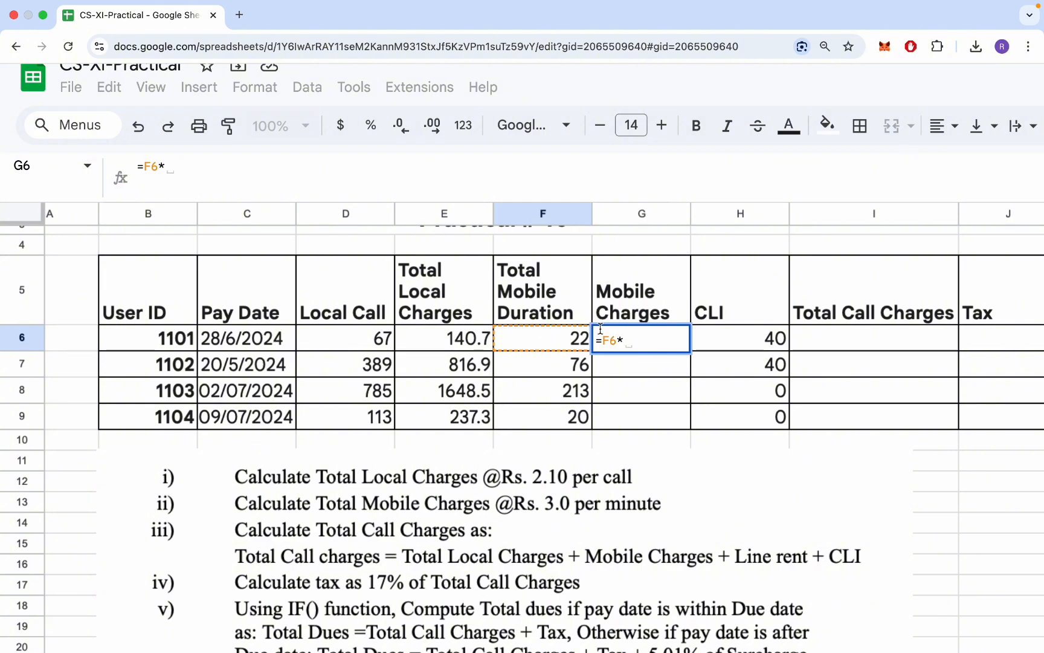
click(200, 164)
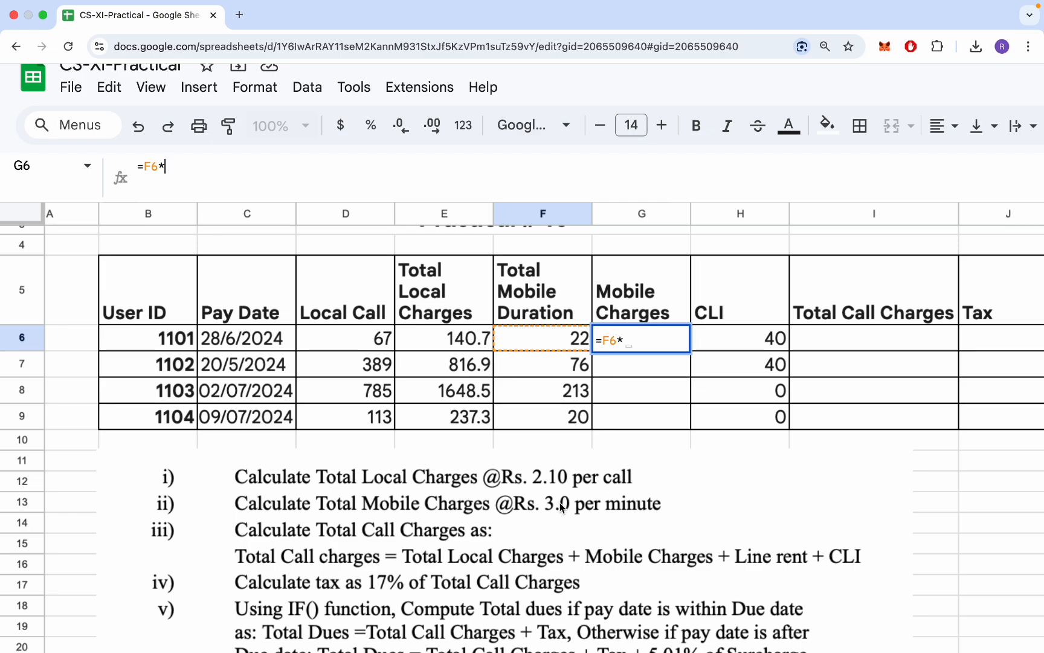
click(187, 185)
text(3.0)
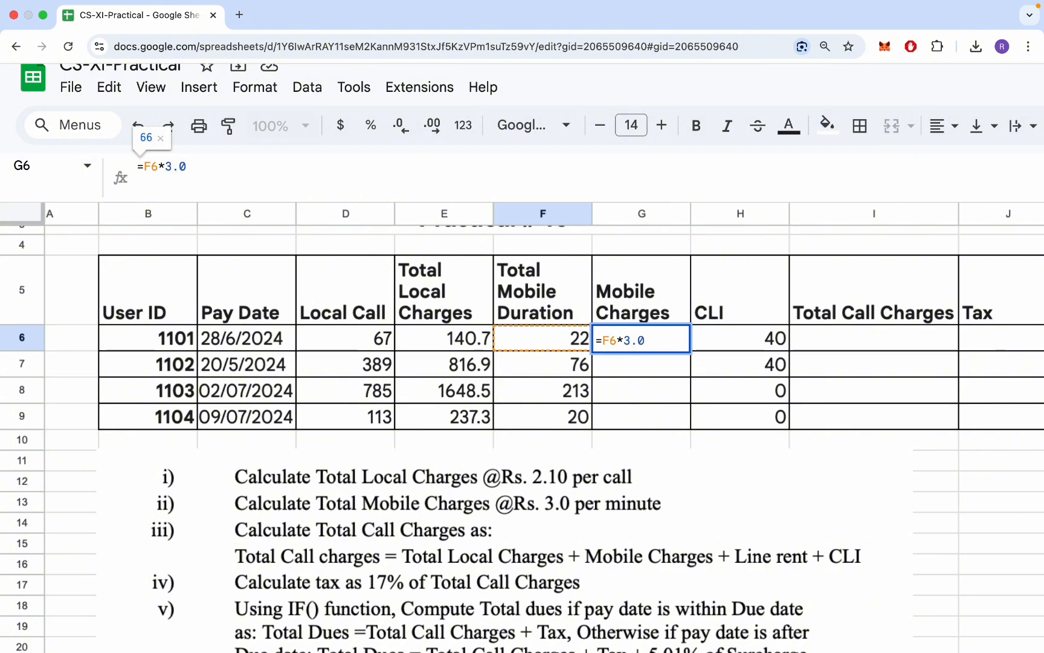
key(Return)
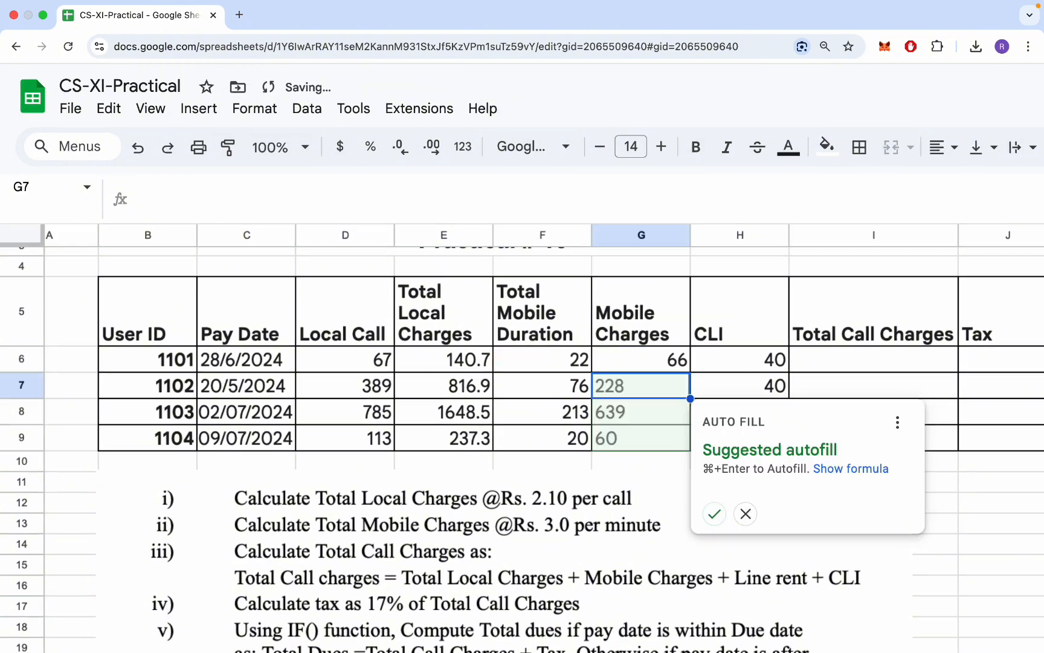
click(714, 514)
Begin the Total Call Charges formula in I6 with =E6+G6+, adding Total Local Charges and Mobile Charges
scroll(658, 440, down, 3)
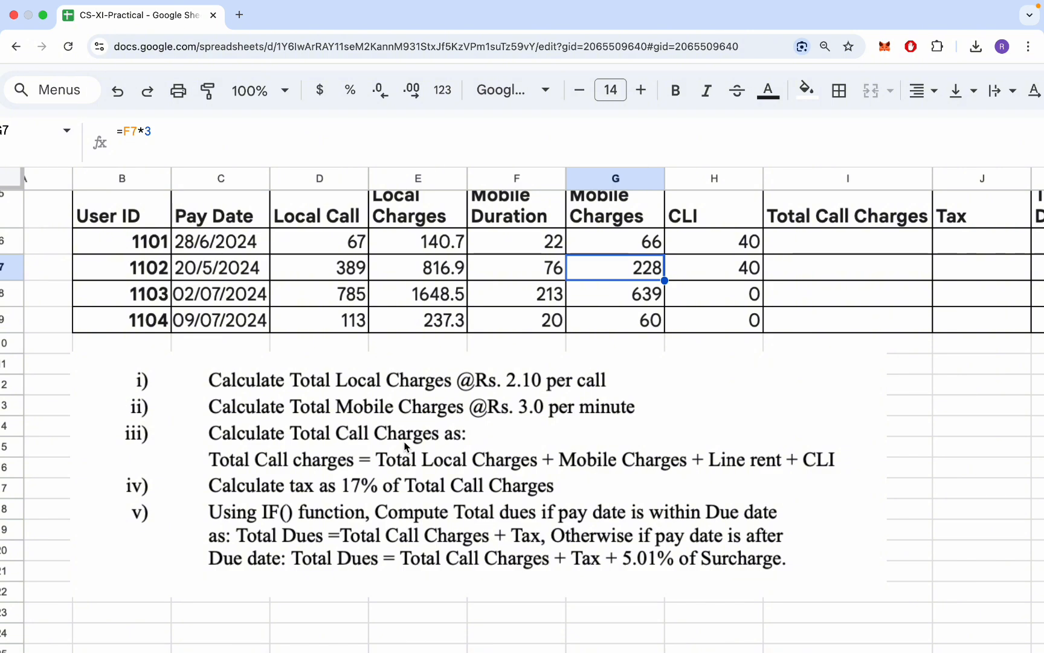
scroll(383, 473, right, 2)
scroll(383, 474, up, 1)
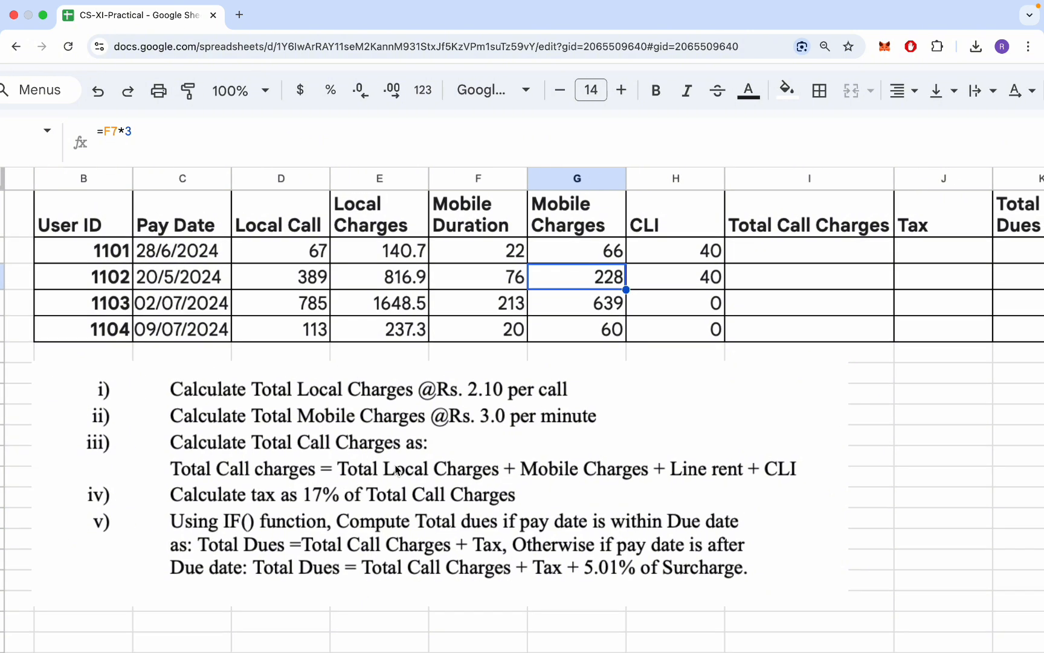
scroll(441, 474, up, 2)
scroll(444, 475, right, 1)
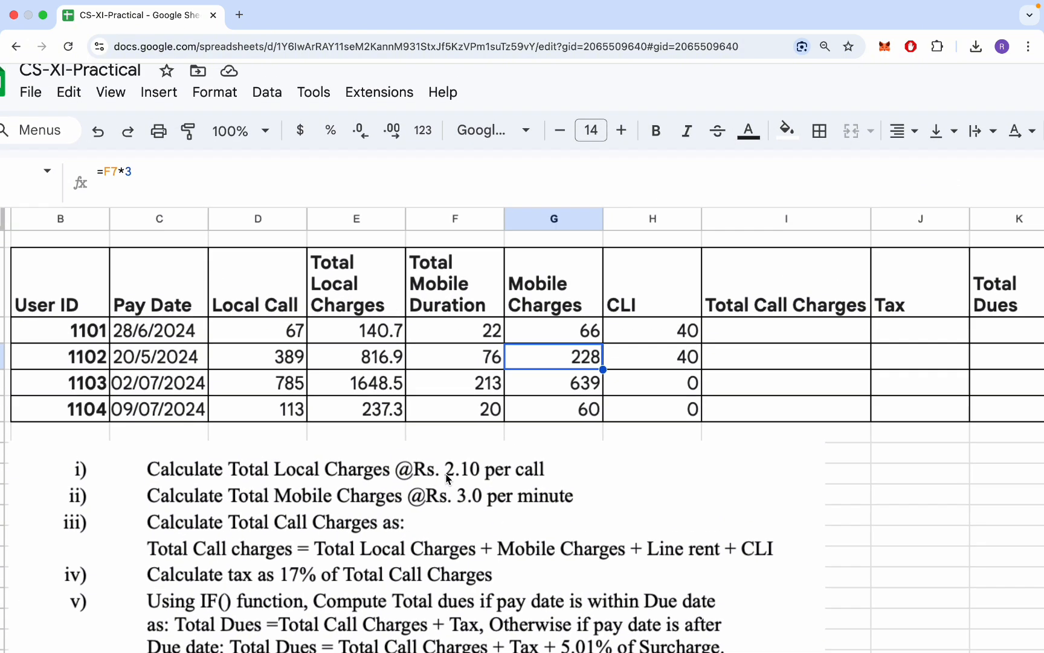
click(791, 333)
text(=)
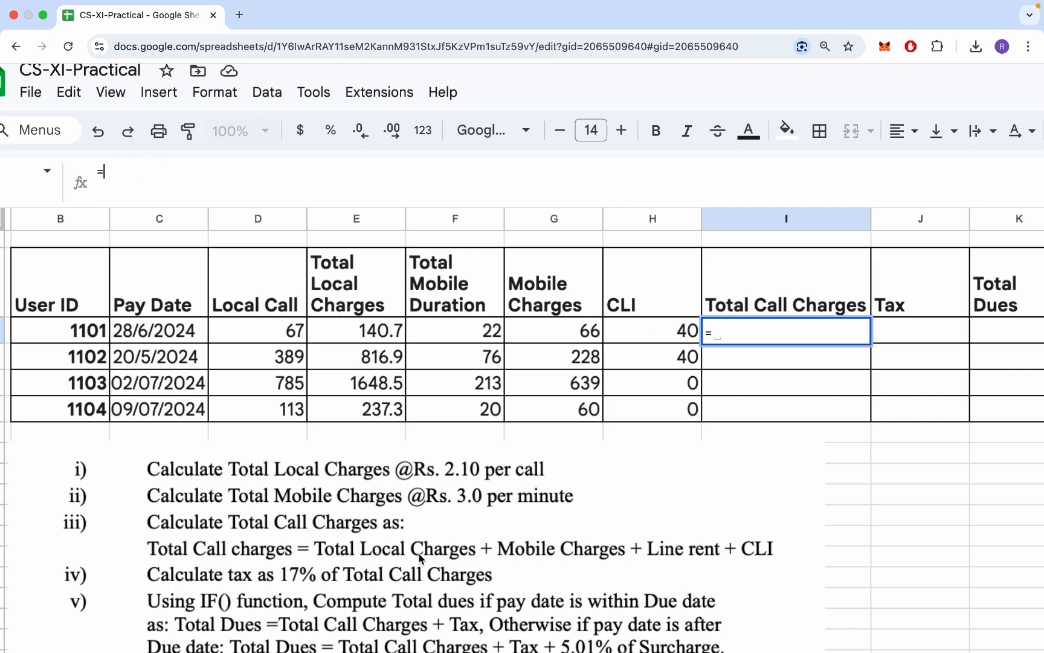
click(348, 332)
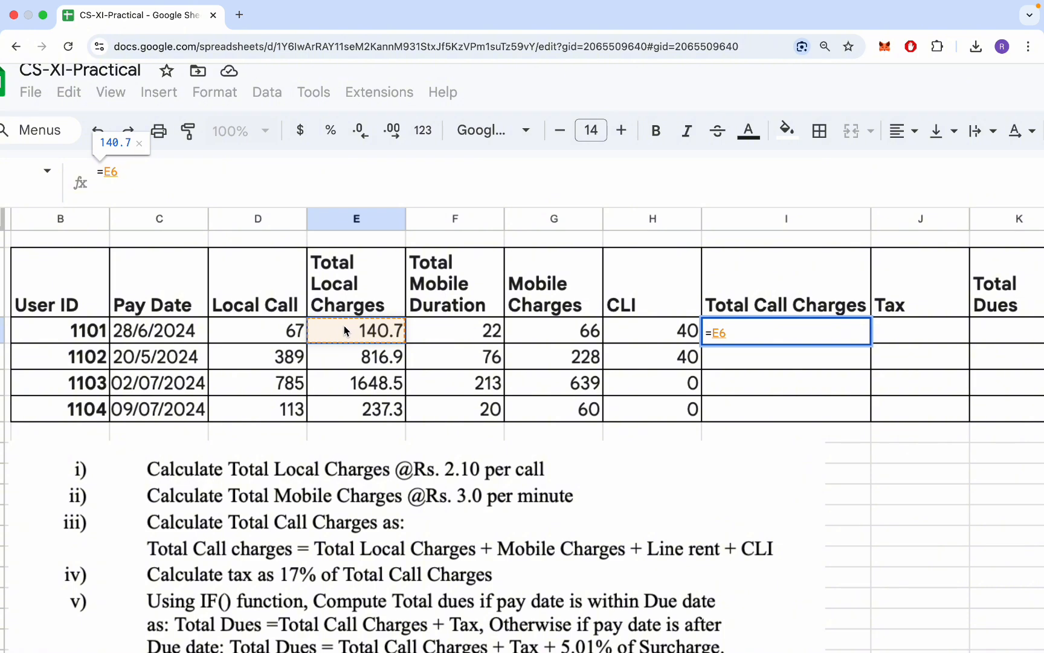
text(+)
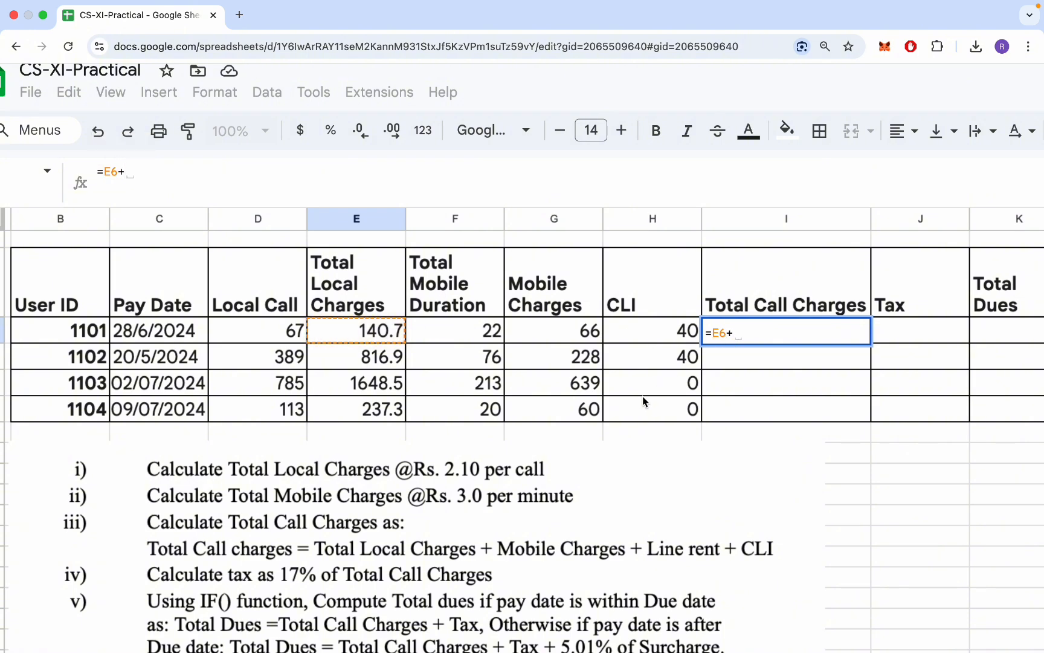
click(546, 336)
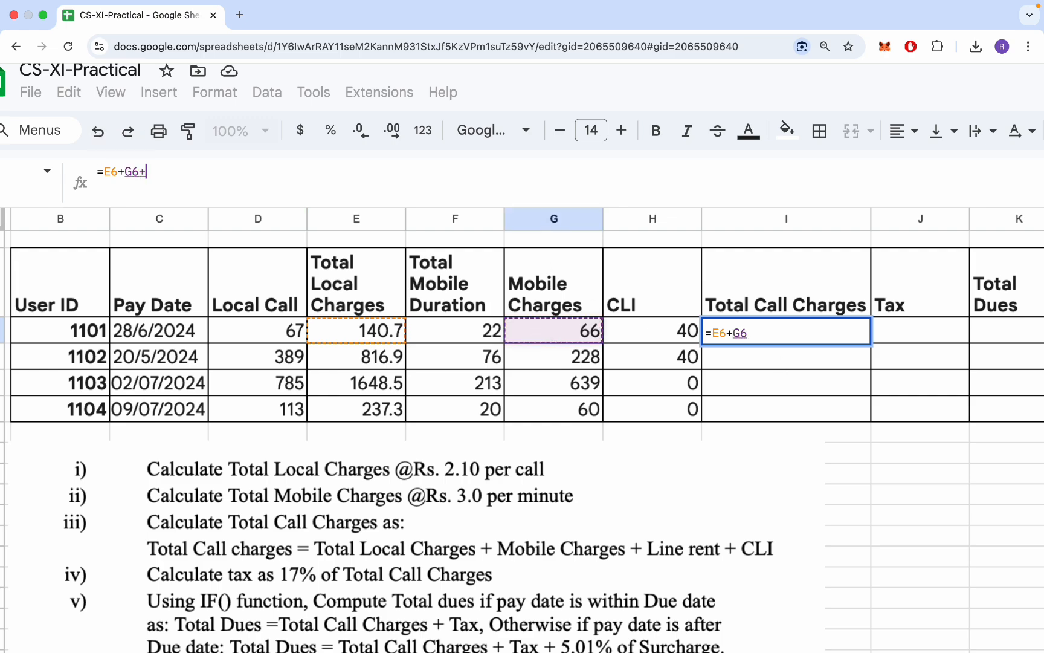
text(+)
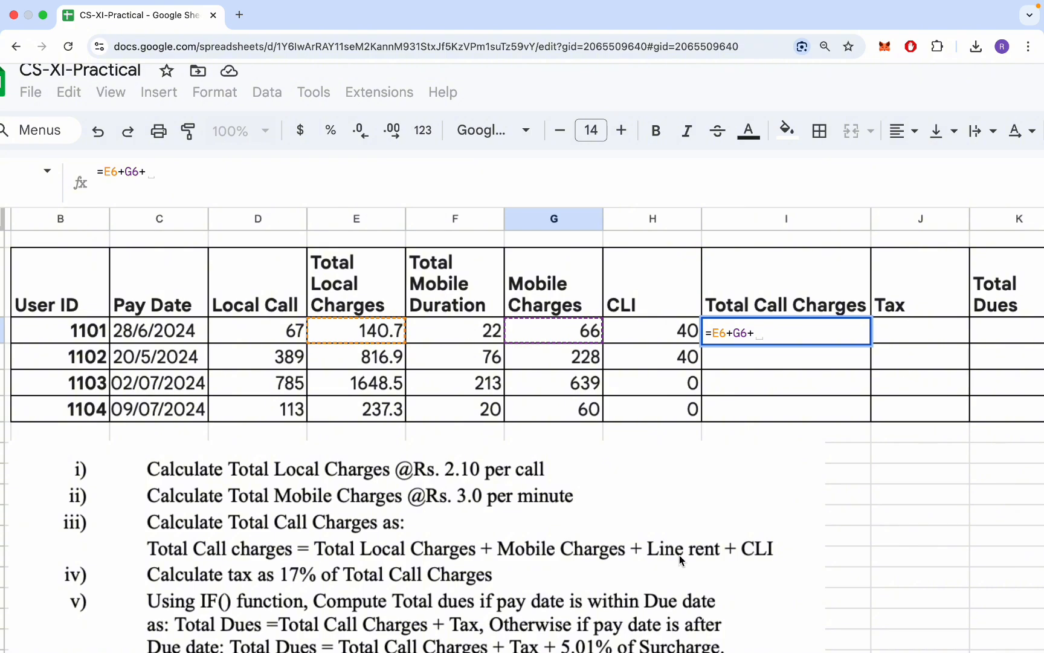
Switch to the practical's instruction document and highlight the line rent given above the Excel exercise table
key(ctrl+Left)
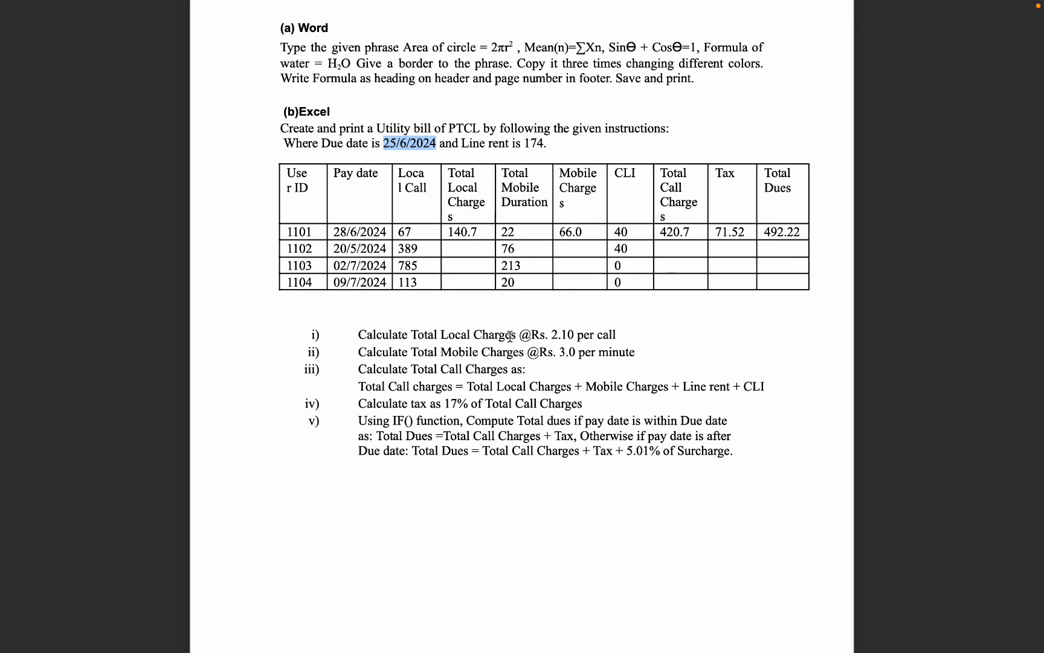
click(464, 151)
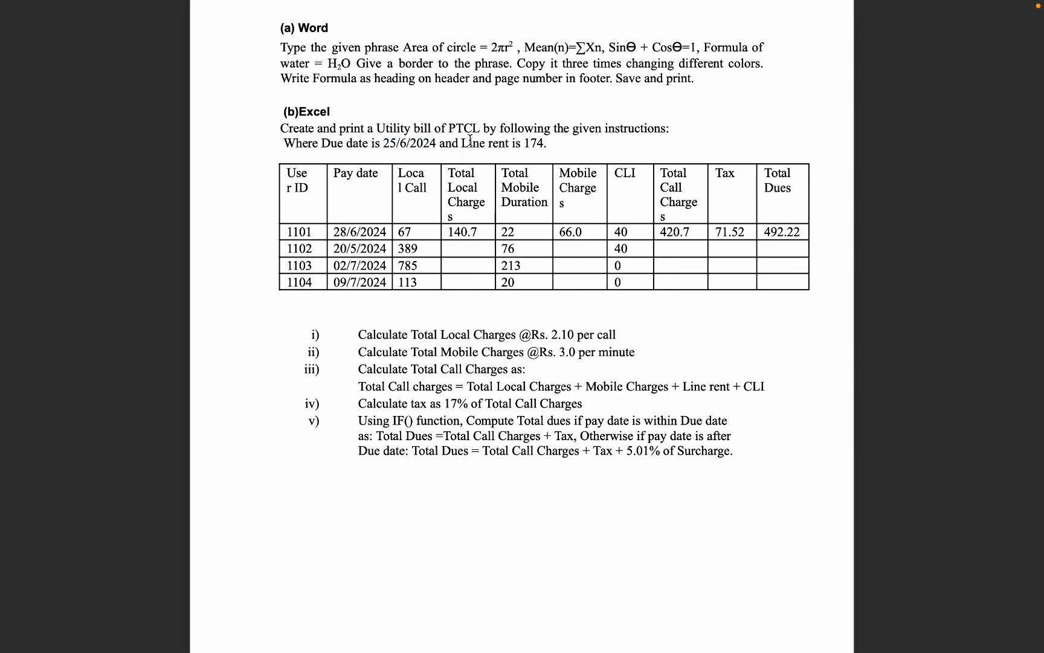
drag(463, 144, 546, 159)
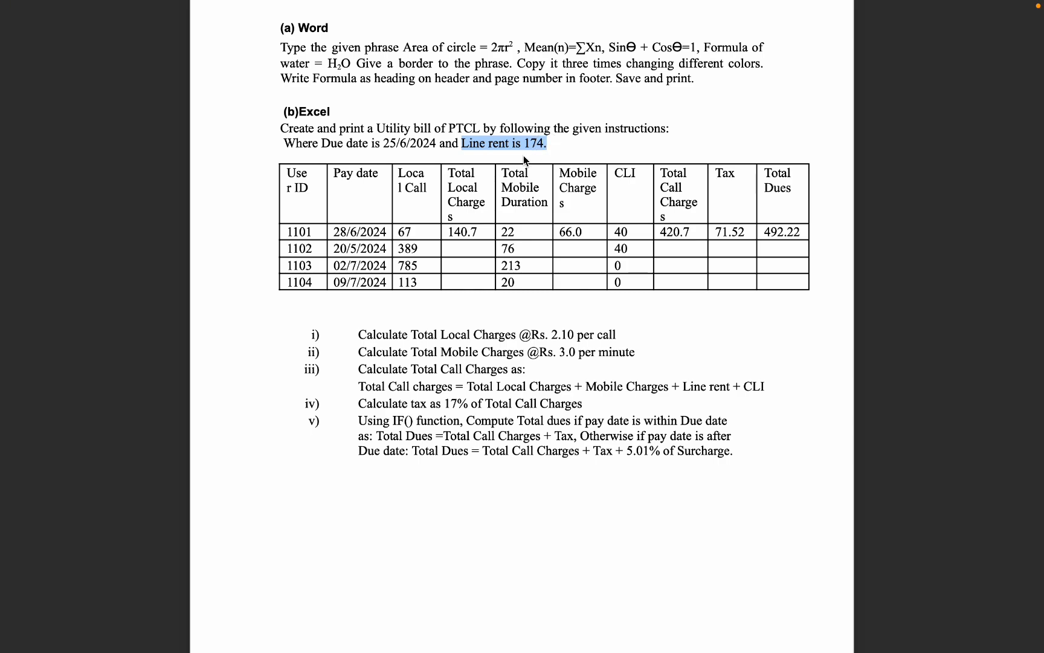
Return to the spreadsheet, complete the I6 Total Call Charges formula as =E6+G6+174+H6 and accept the suggested autofill for I7:I9
key(ctrl+Right)
click(170, 166)
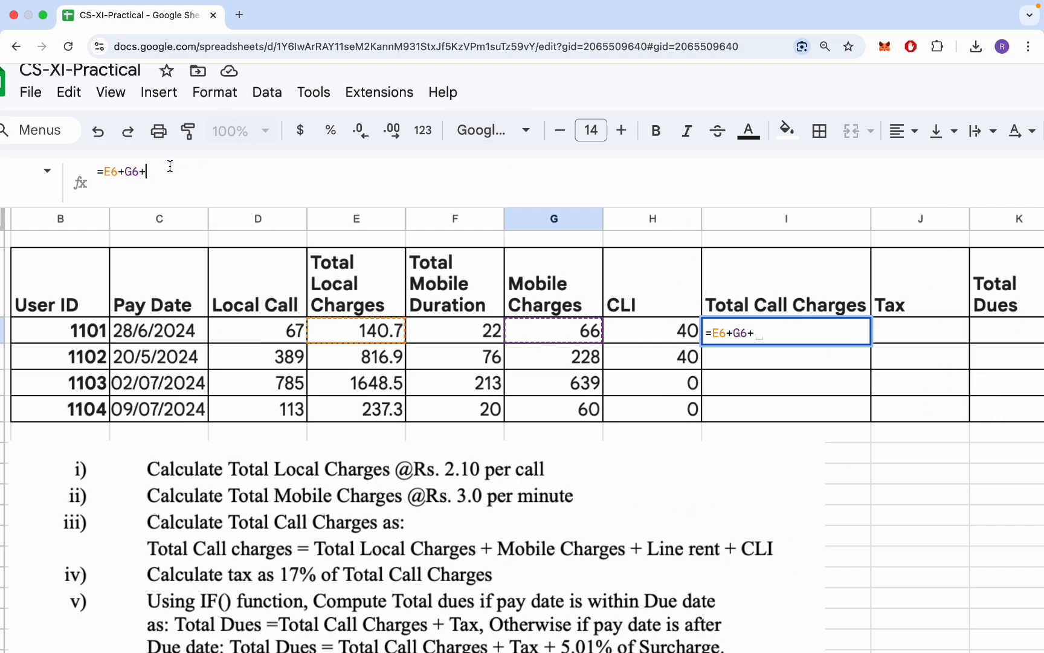
text(174+)
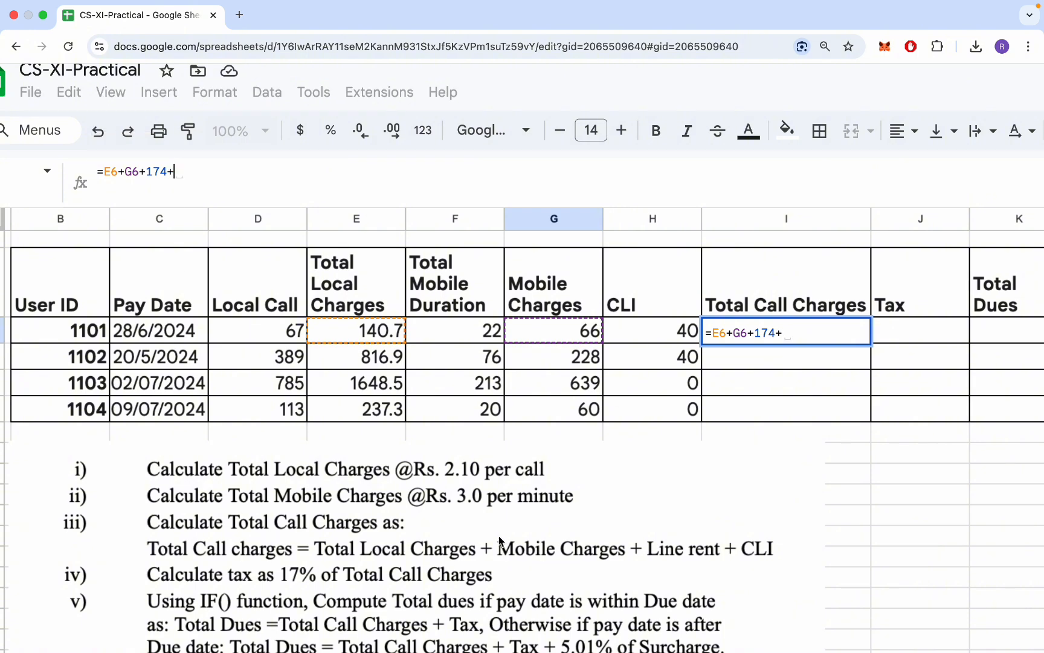
click(667, 333)
key(Return)
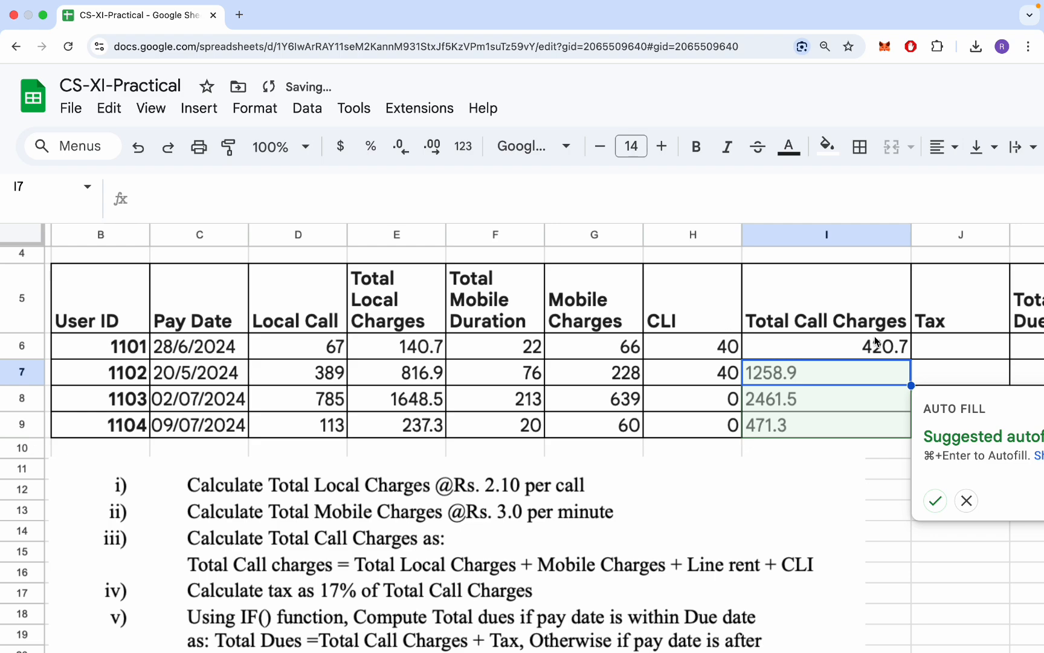
click(935, 501)
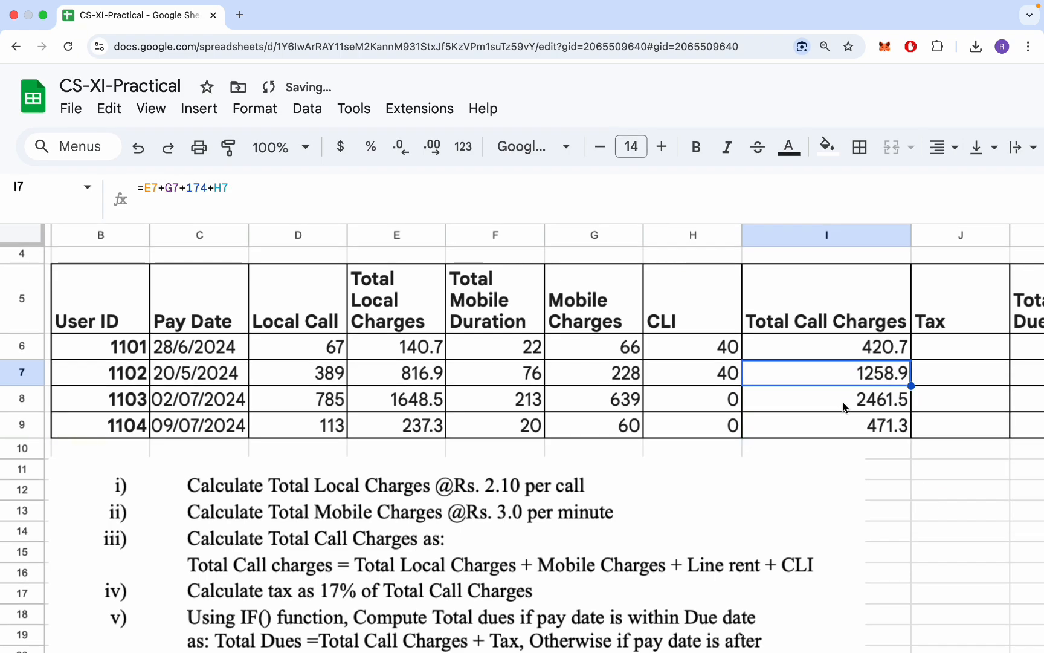
Calculate Tax in J6 as 17% of Total Call Charges with =I6*17% and accept the suggested autofill for J7:J9
scroll(843, 403, right, 2)
click(870, 338)
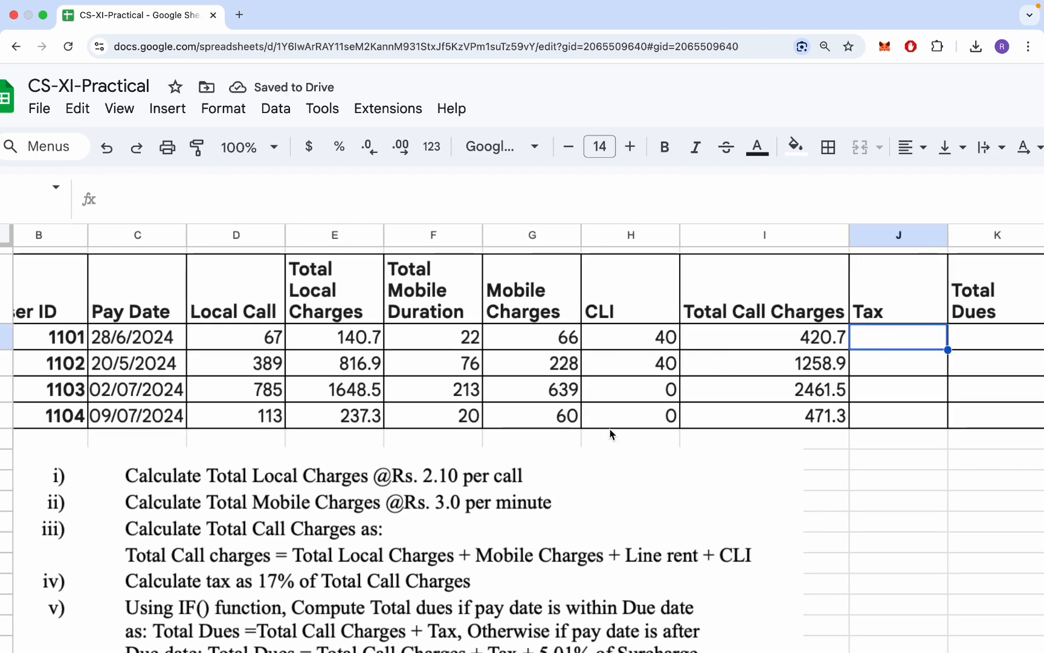
scroll(610, 434, down, 3)
scroll(610, 433, left, 1)
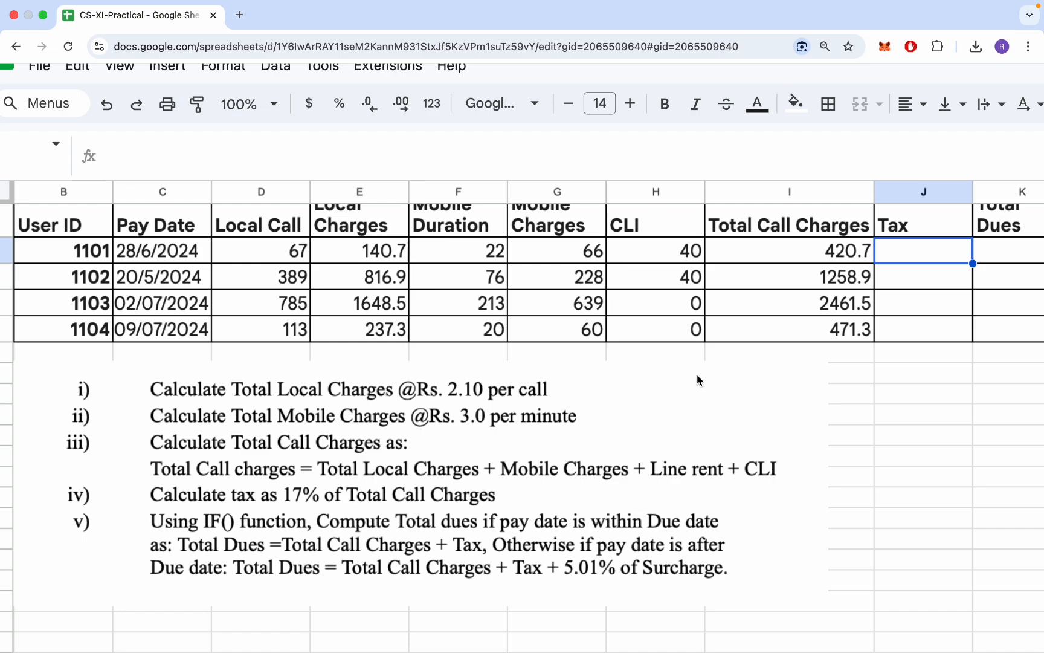
text(=)
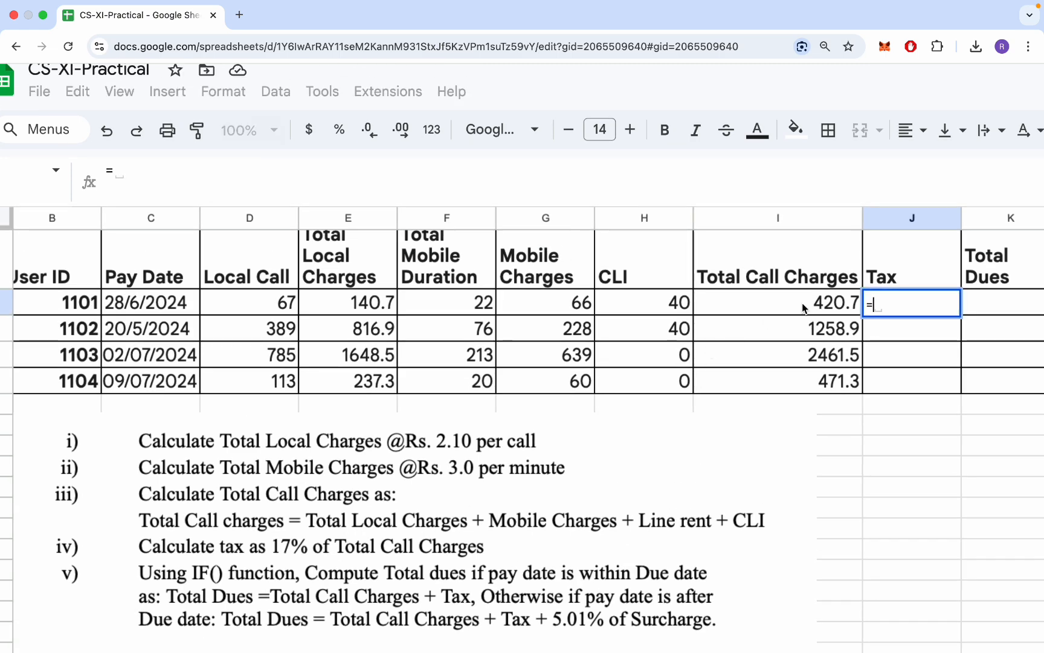
click(806, 309)
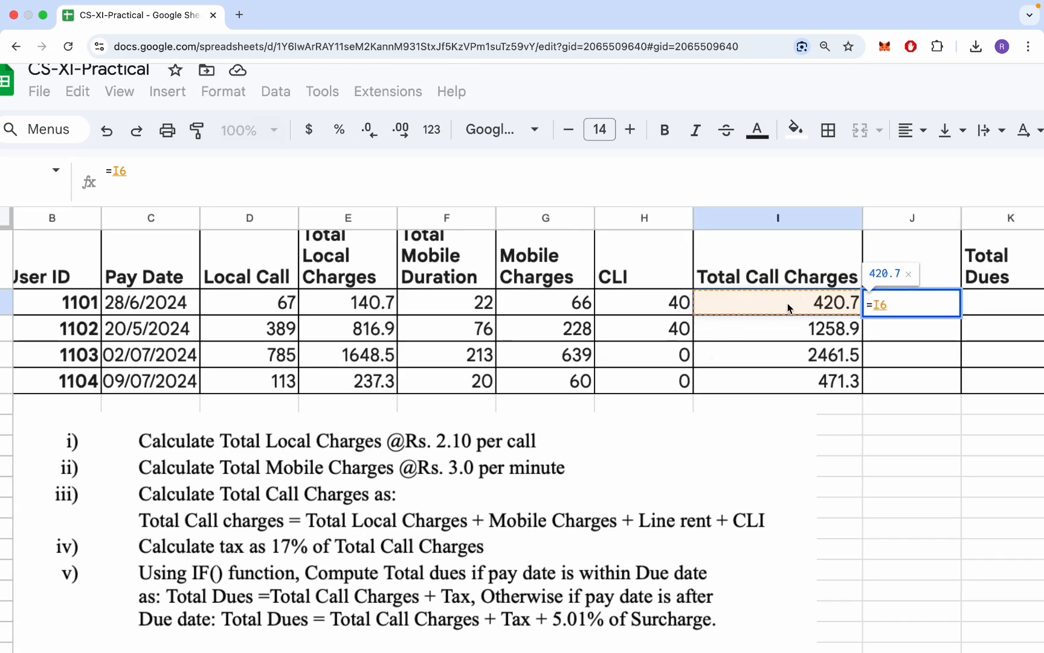
text(*1)
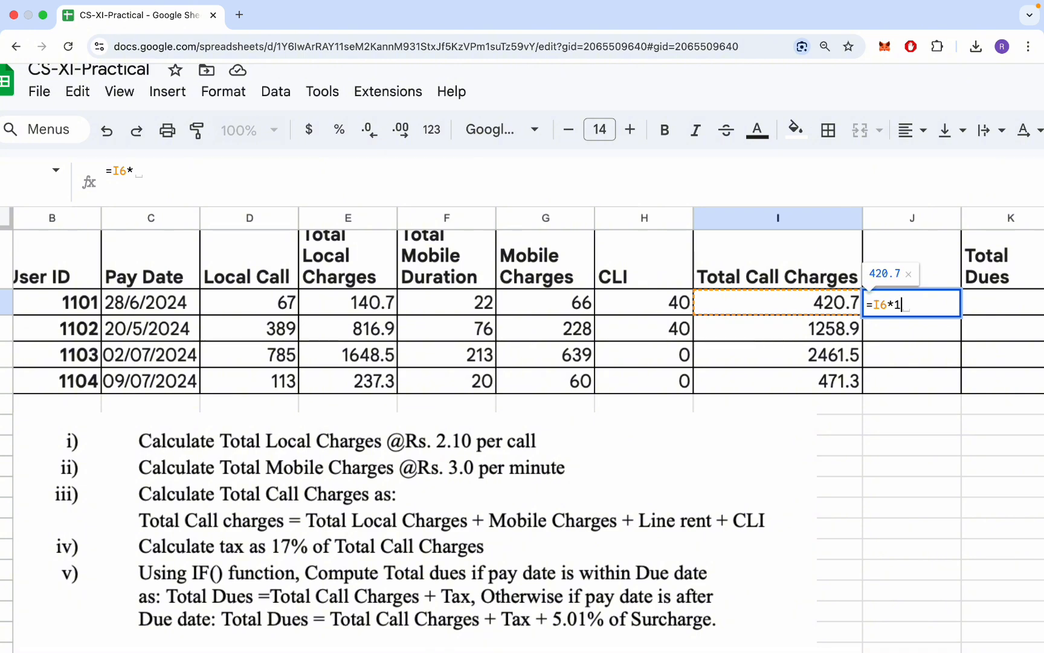
text(7%)
key(Return)
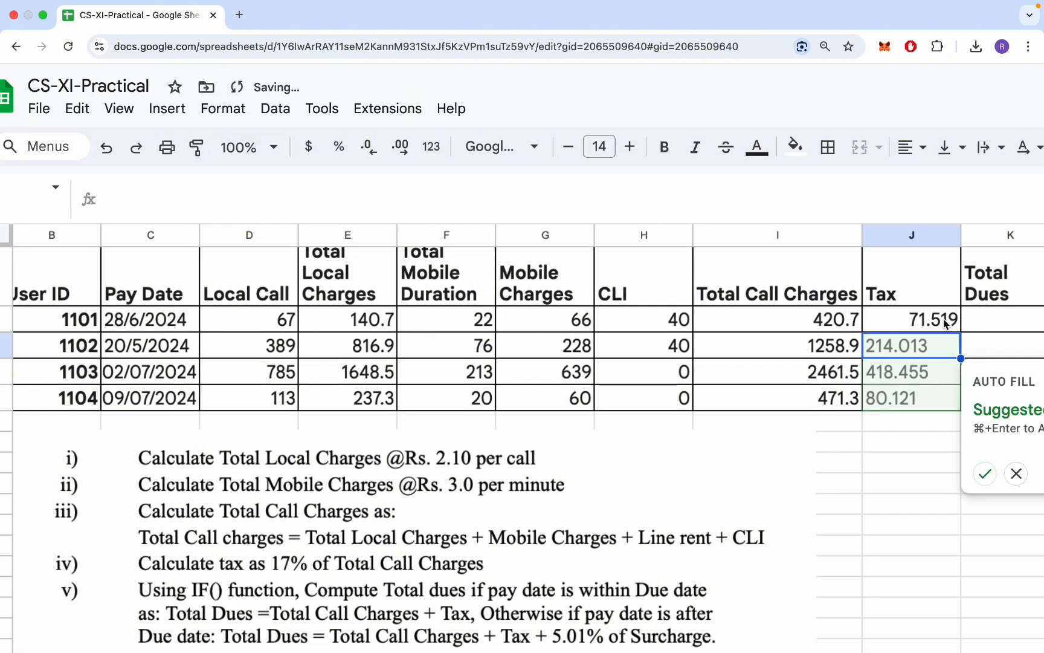
click(985, 474)
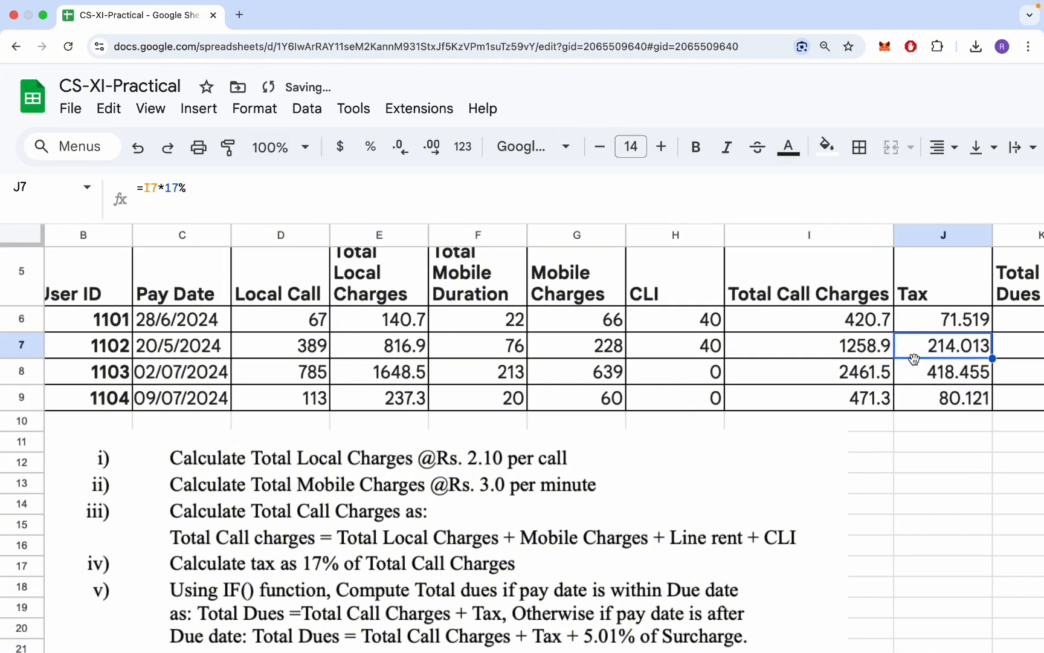
Read the Total Dues instruction under the table and begin the K6 formula with =if(
scroll(914, 380, down, 3)
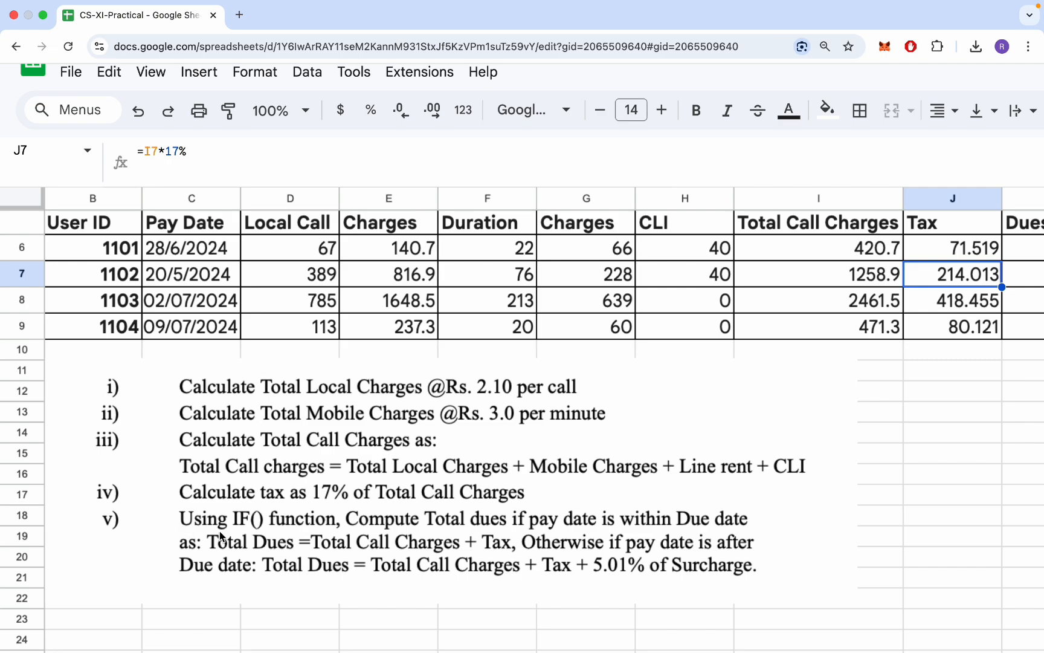
scroll(220, 536, down, 1)
scroll(297, 523, down, 1)
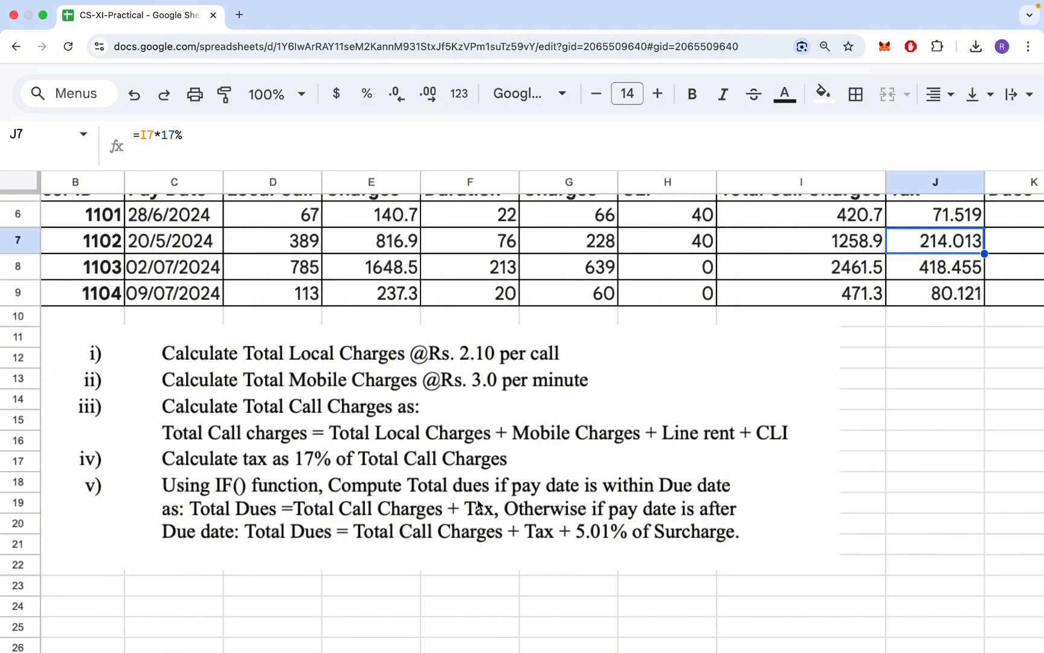
scroll(477, 504, right, 3)
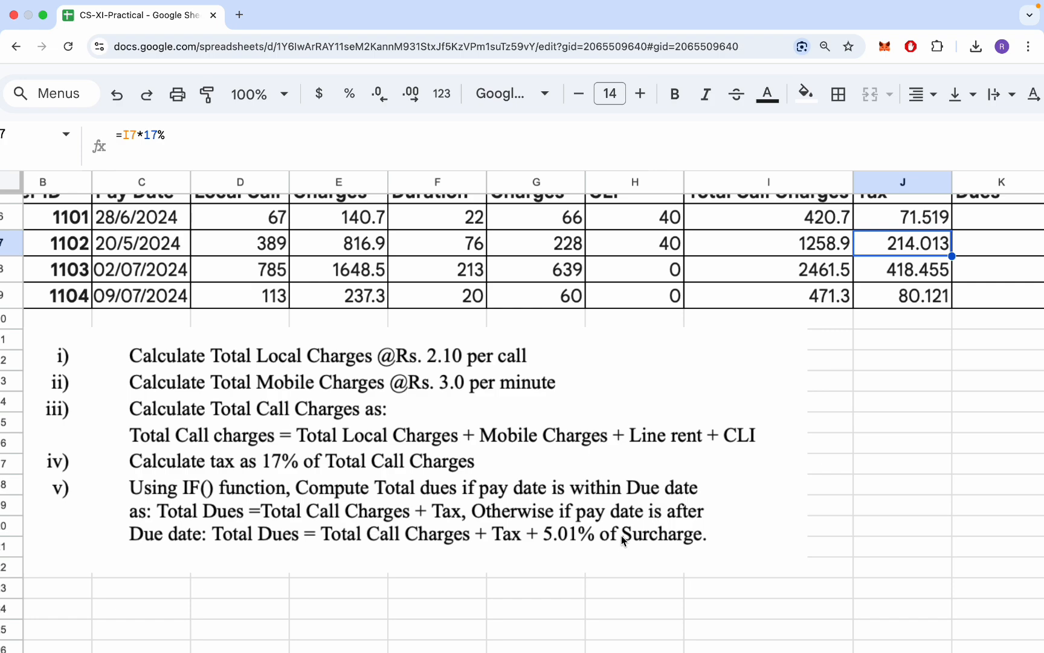
scroll(622, 539, up, 3)
scroll(622, 539, right, 2)
click(884, 305)
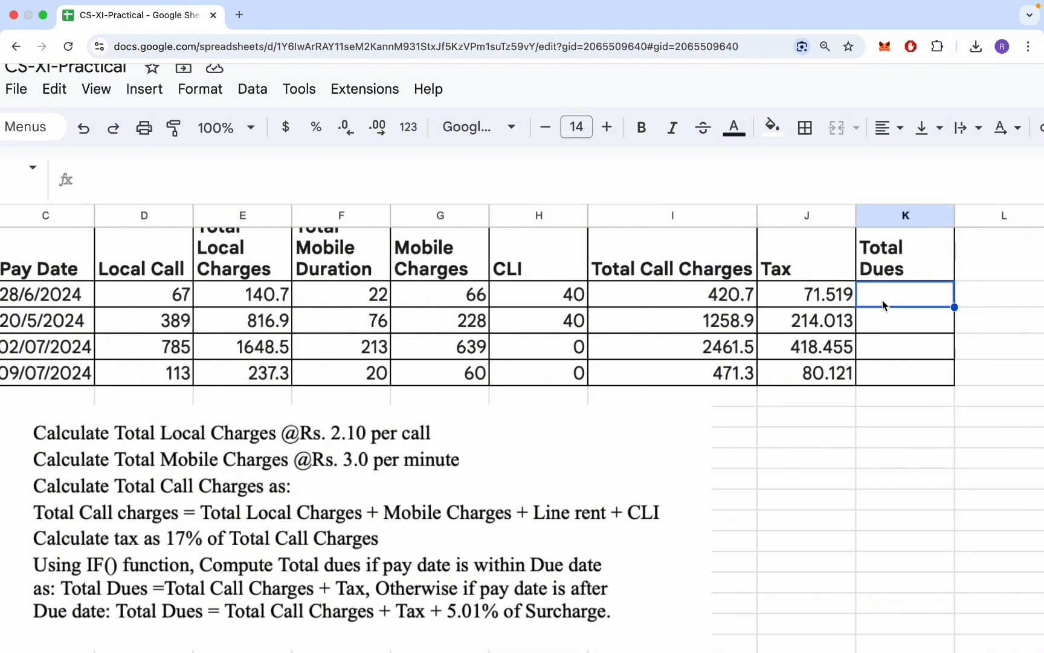
text(=)
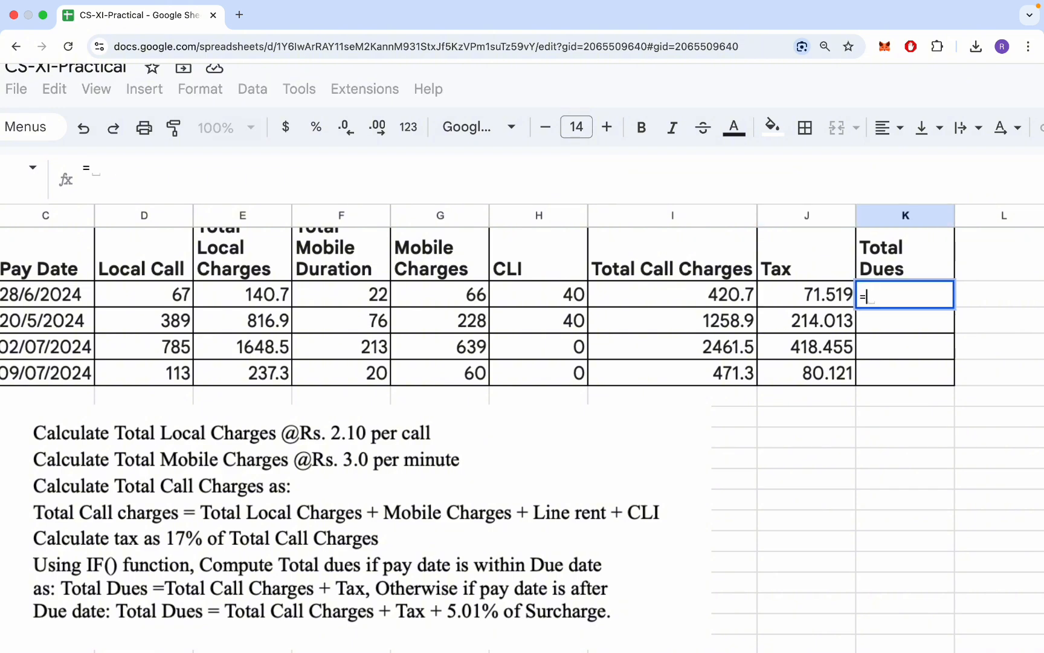
click(151, 174)
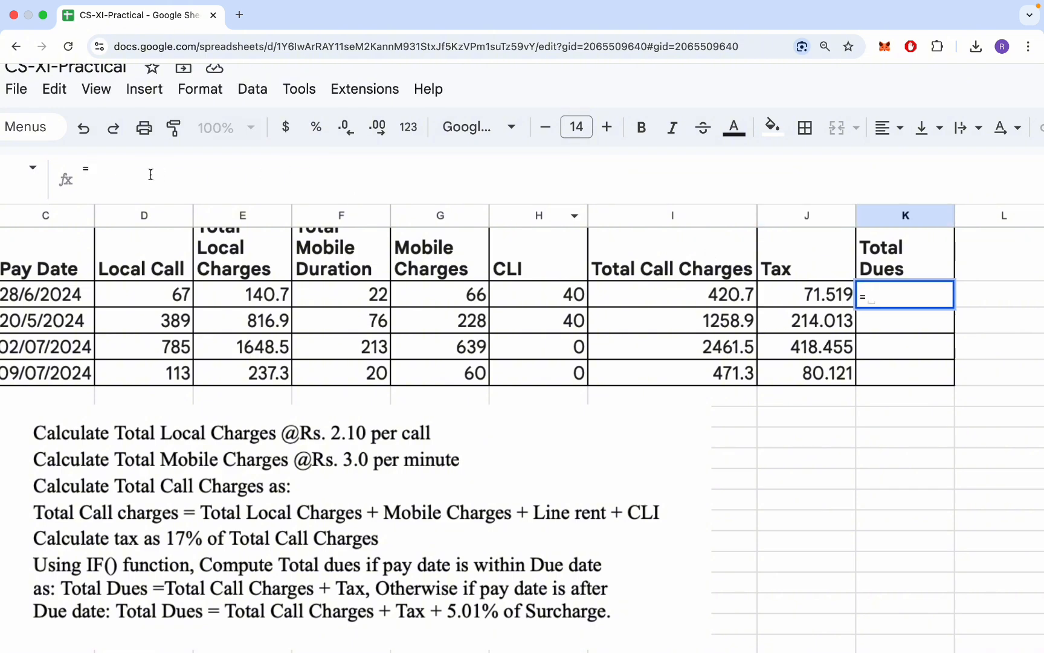
text(if)
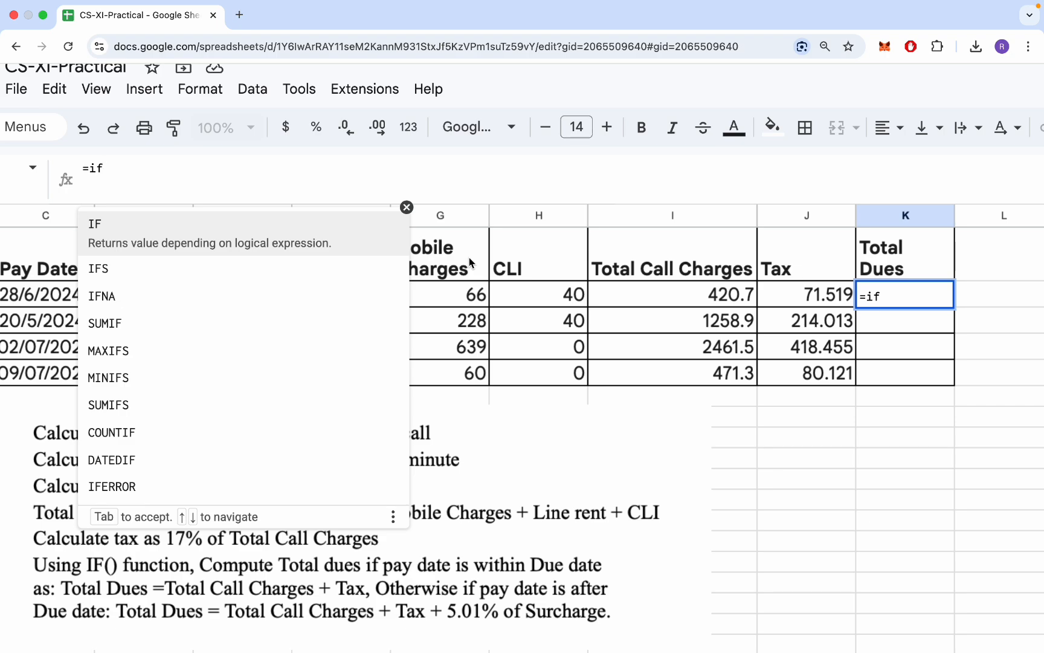
text(()
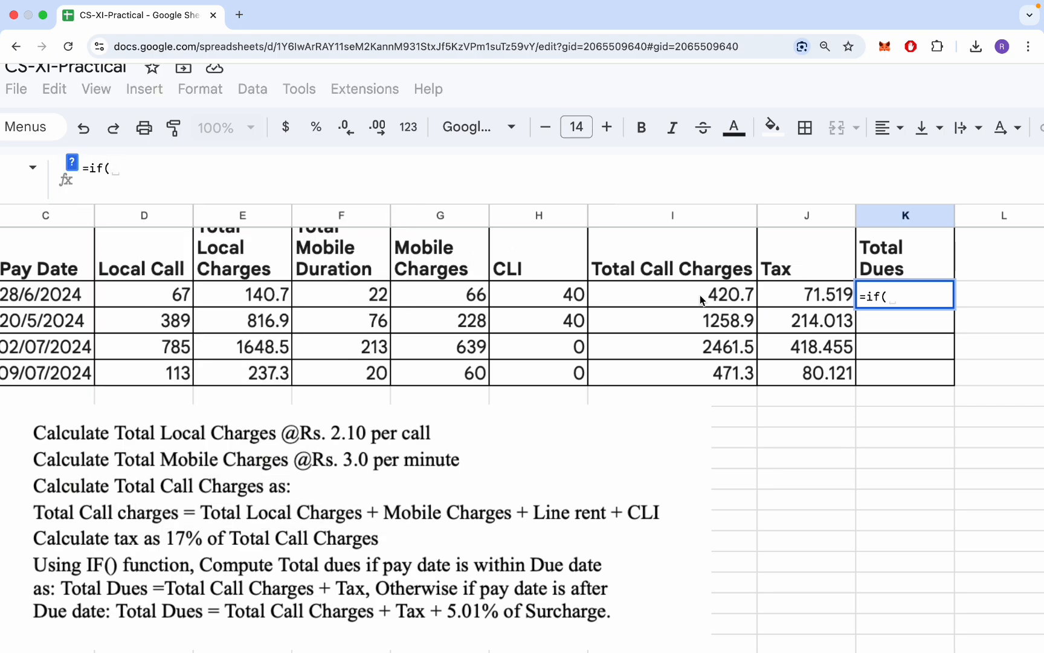
Start the IF condition in K6 by comparing the Pay Date in C6 with a DATE function using <=
scroll(225, 308, left, 2)
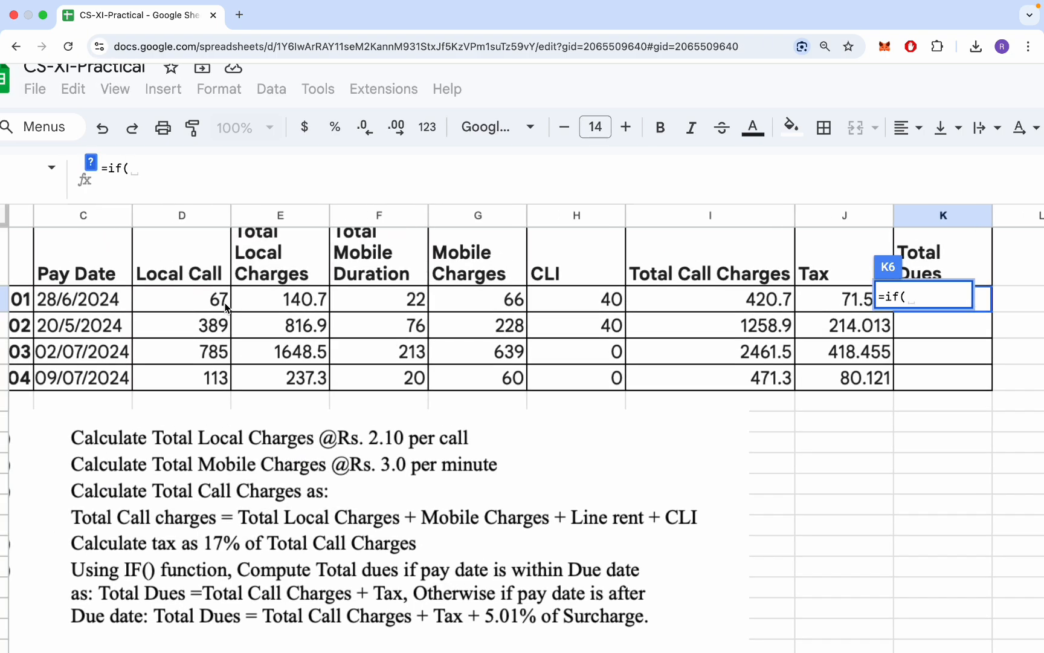
click(93, 299)
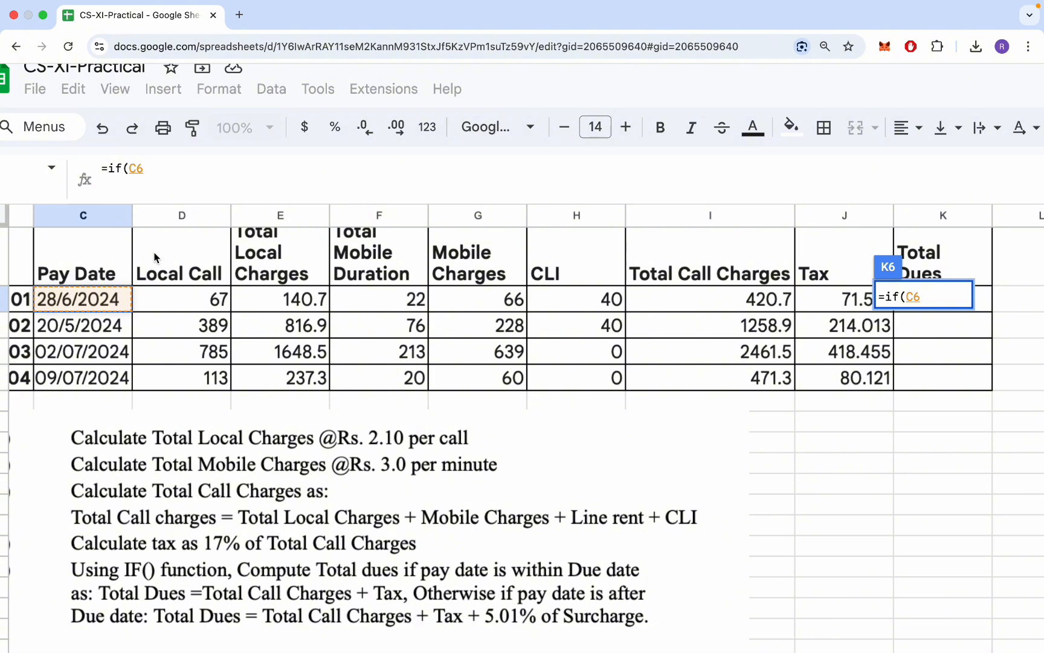
text(<=)
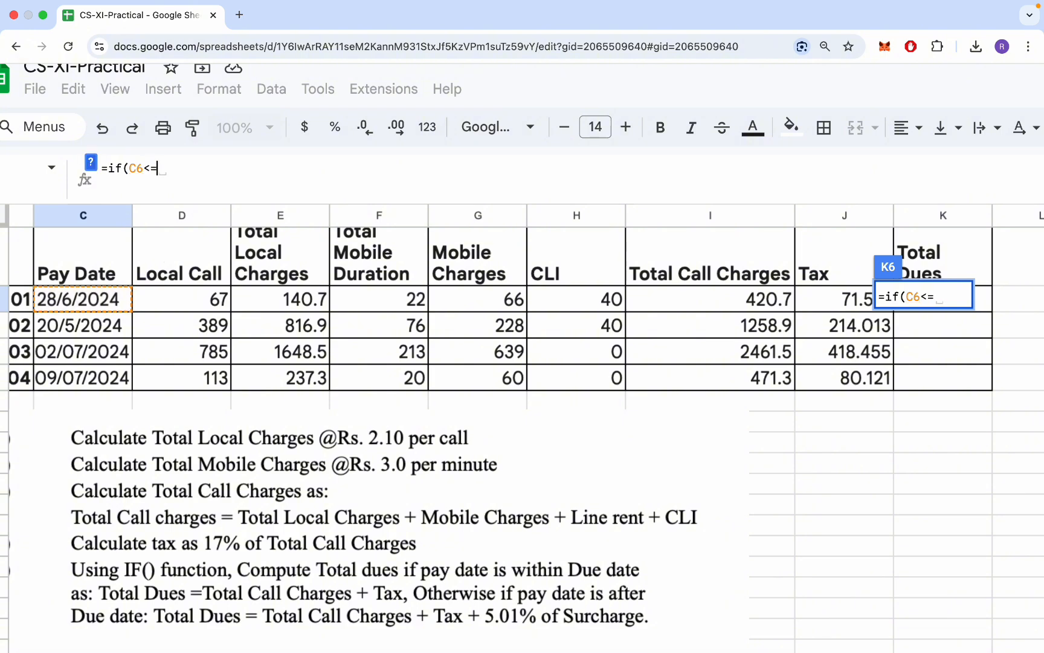
text(date)
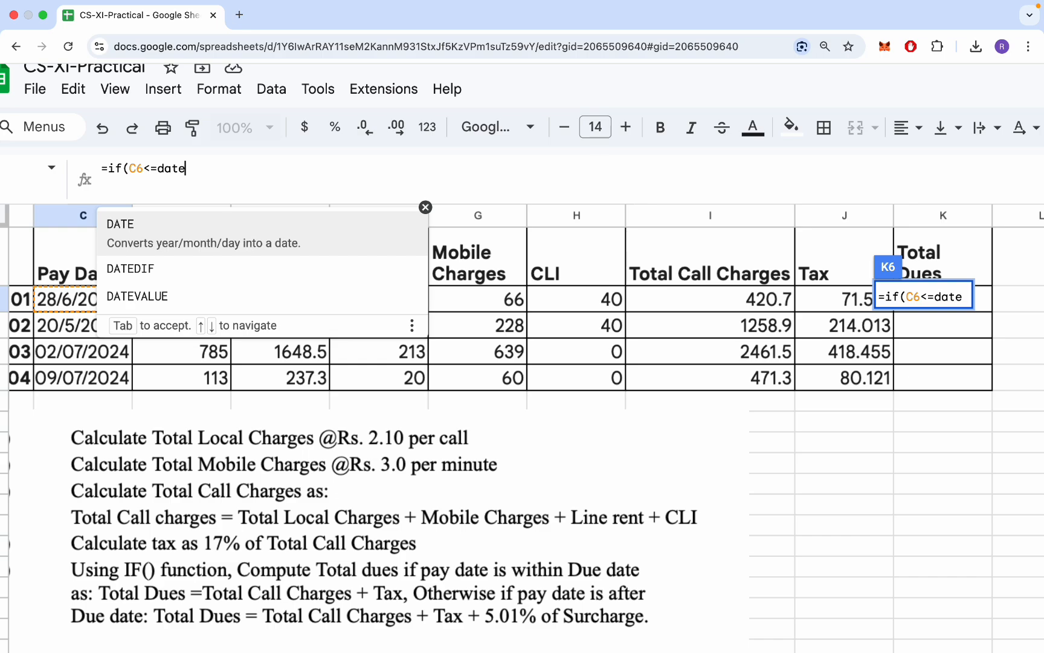
Switch to the practical's instruction document, highlight the due date above the Excel exercise table and return to the spreadsheet
key(ctrl+Left)
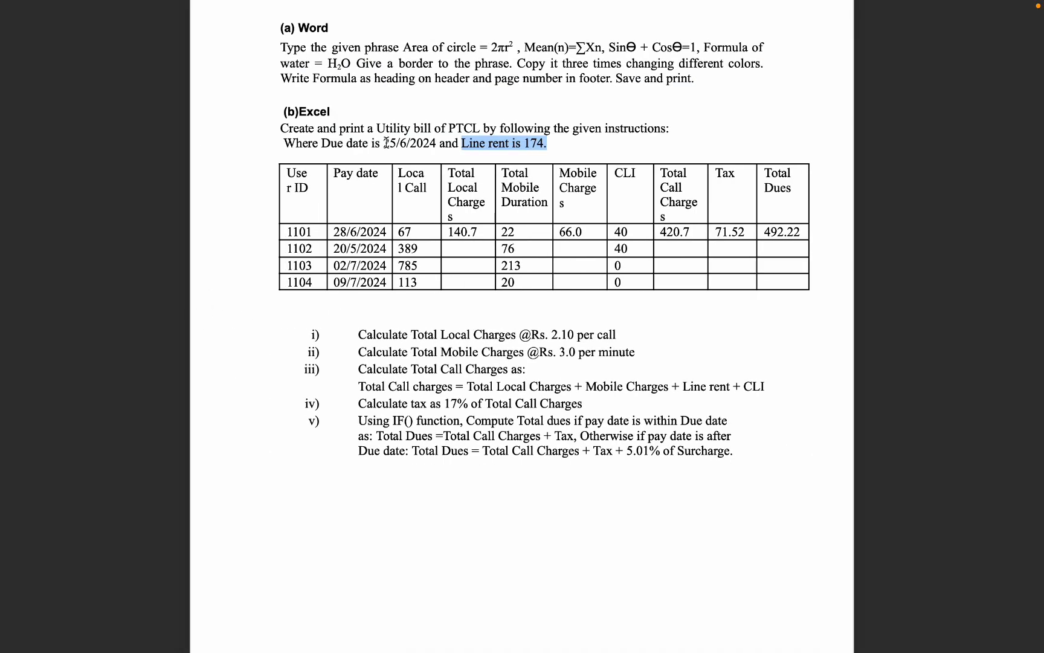
drag(321, 144, 431, 155)
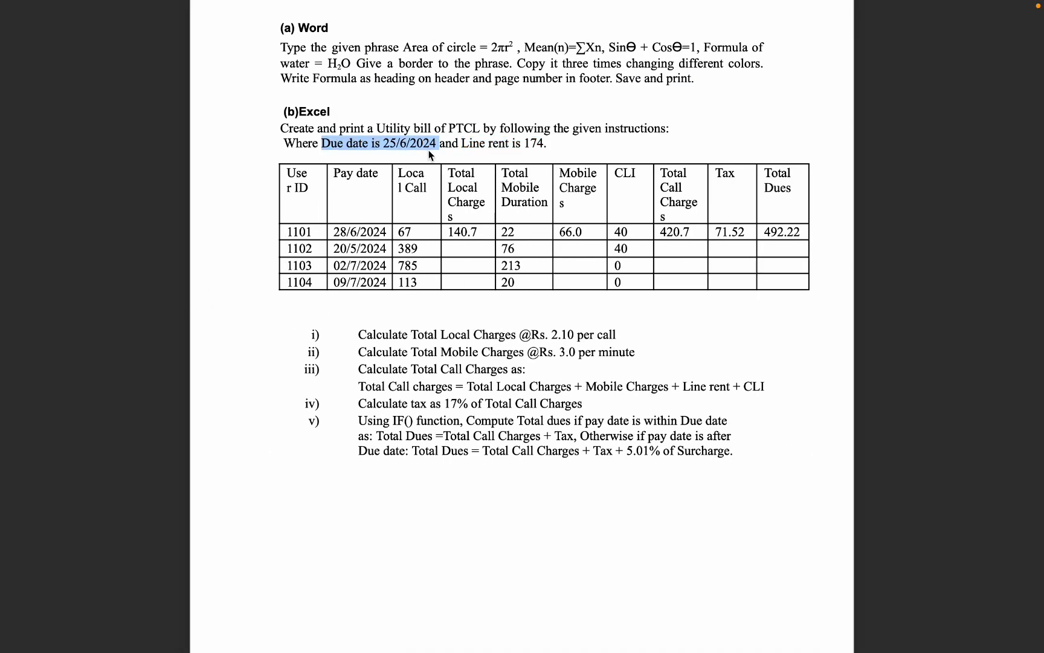
key(ctrl+Right)
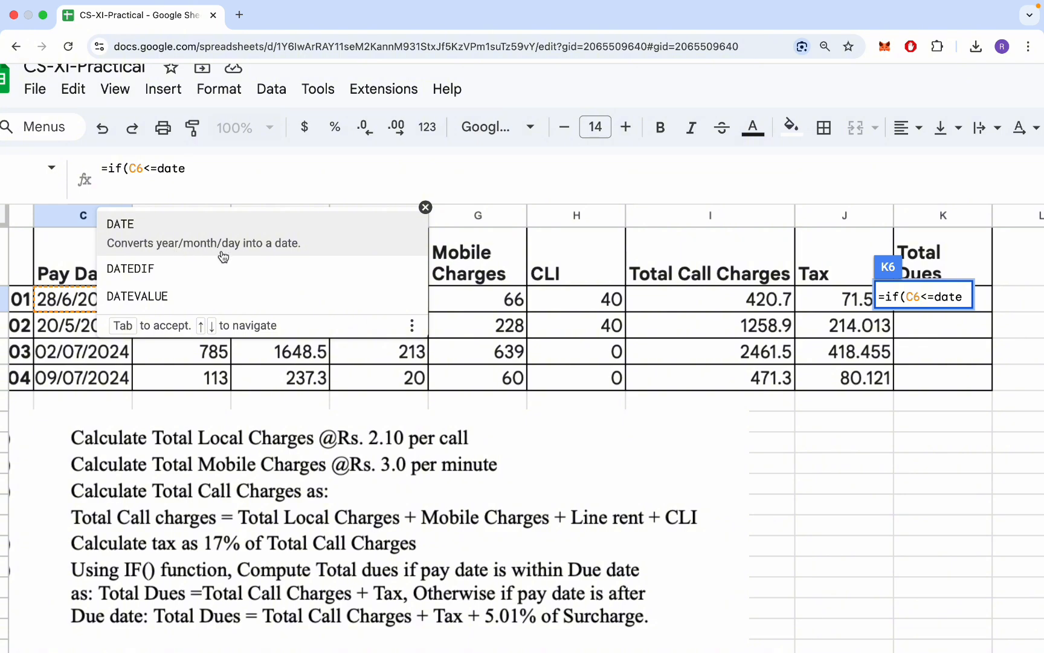
Complete the condition in K6 with the due date as date(2024,6,25), rechecking it in the instruction document, and add the argument-separating comma
text(()
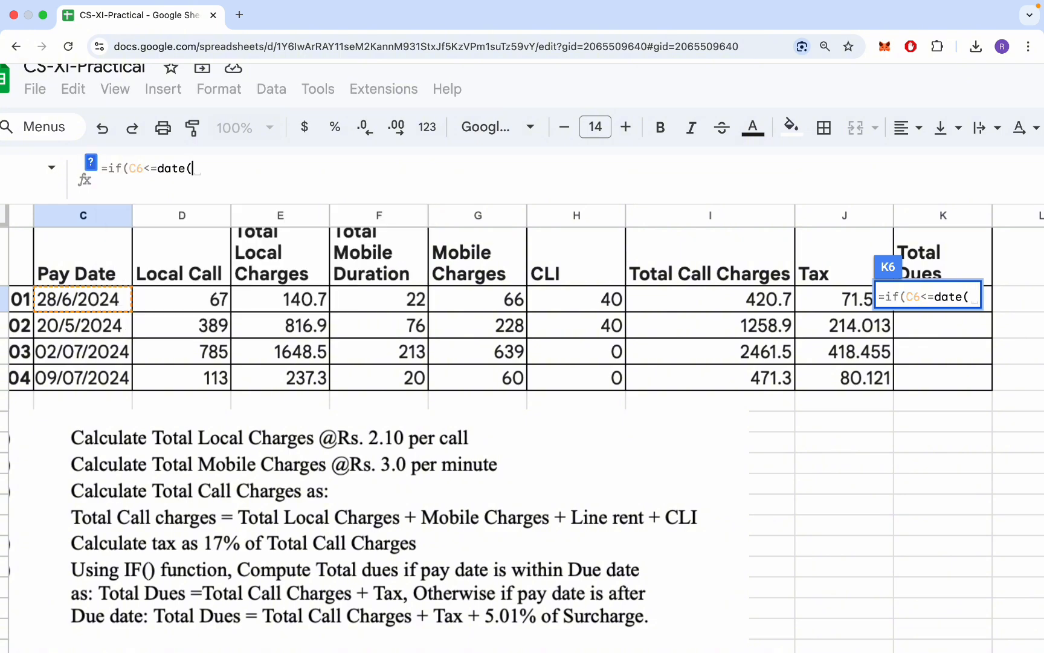
text(2024)
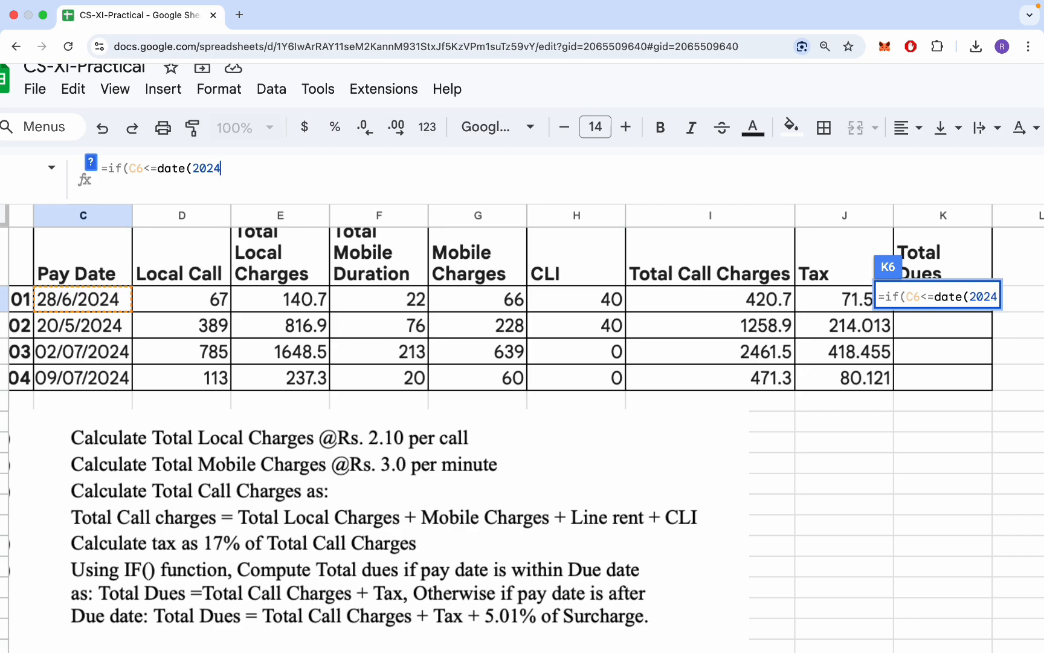
text(,6,2)
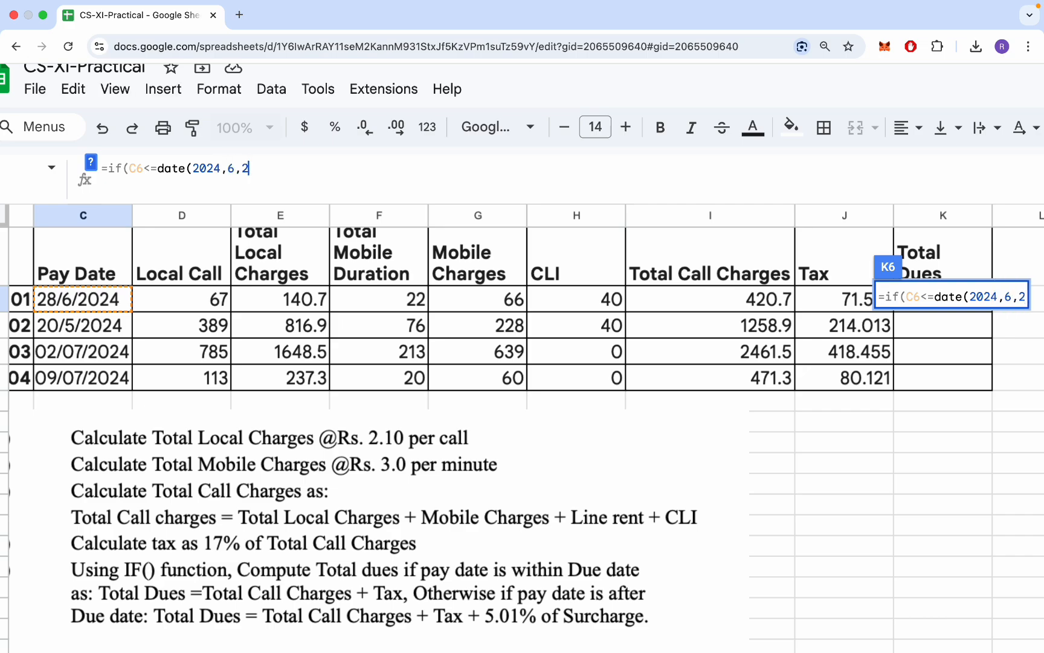
key(ctrl+Right)
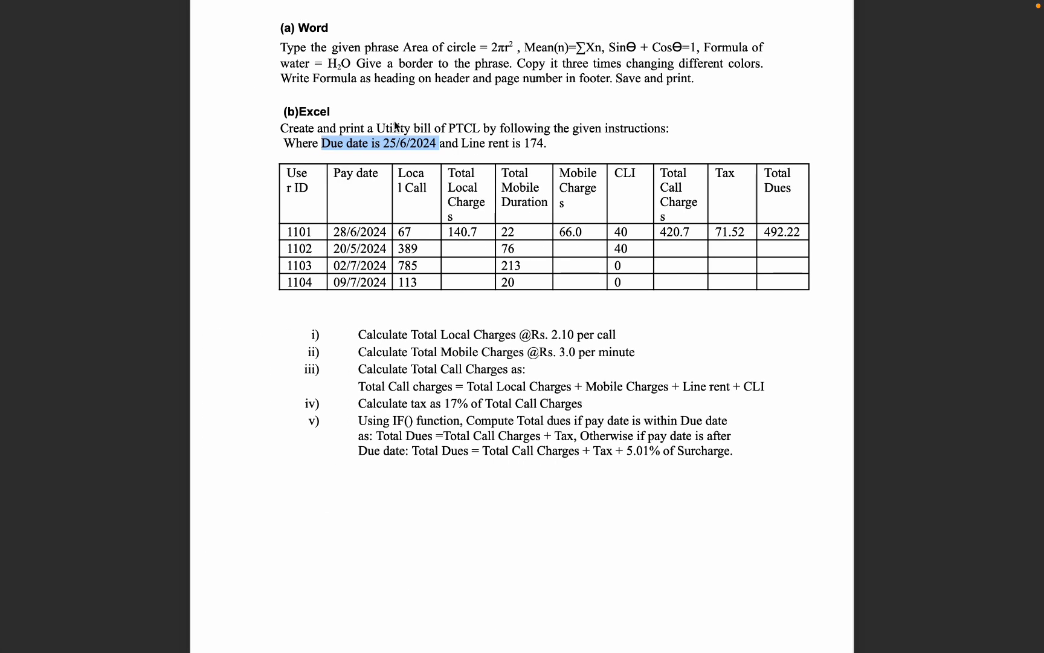
key(ctrl+Left)
text(5)
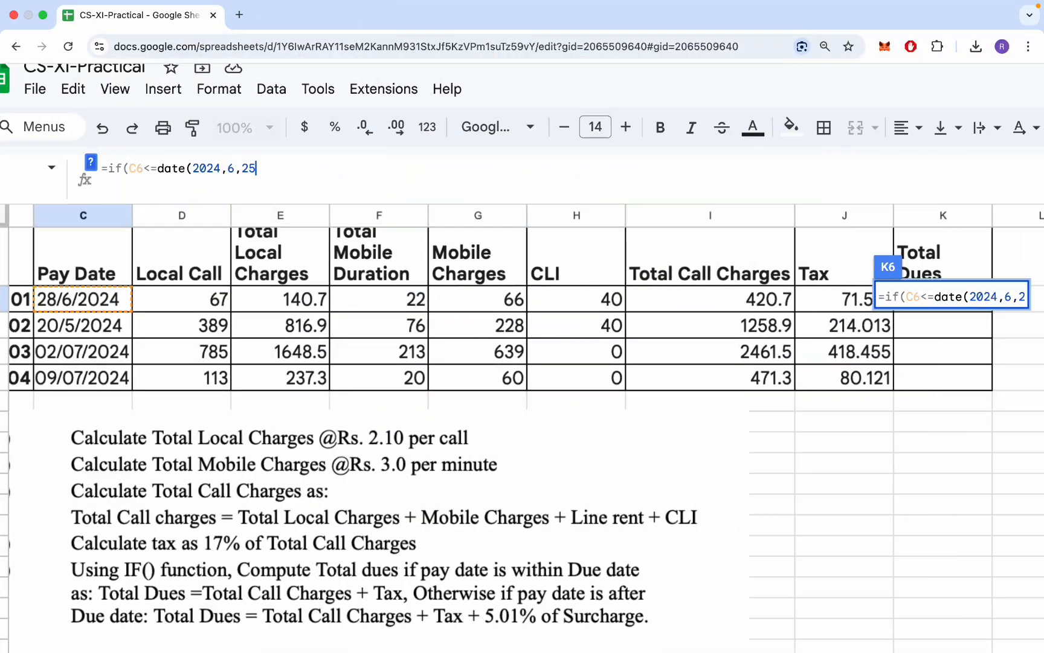
text())
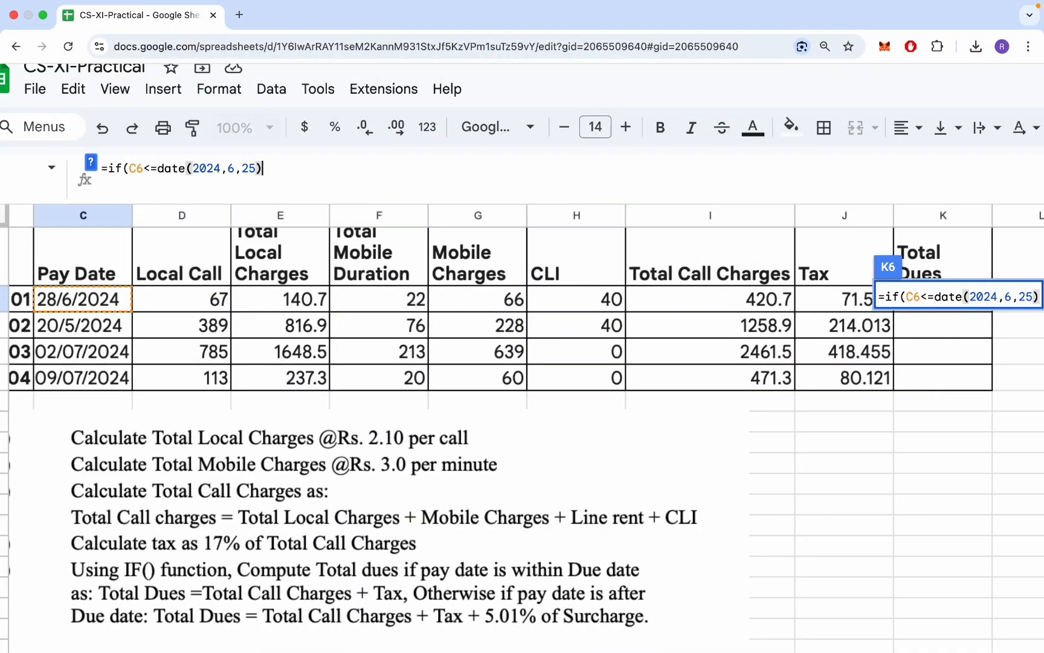
text(,)
Highlight the due date condition in the K6 formula to review it, and return to the formula's end
click(132, 167)
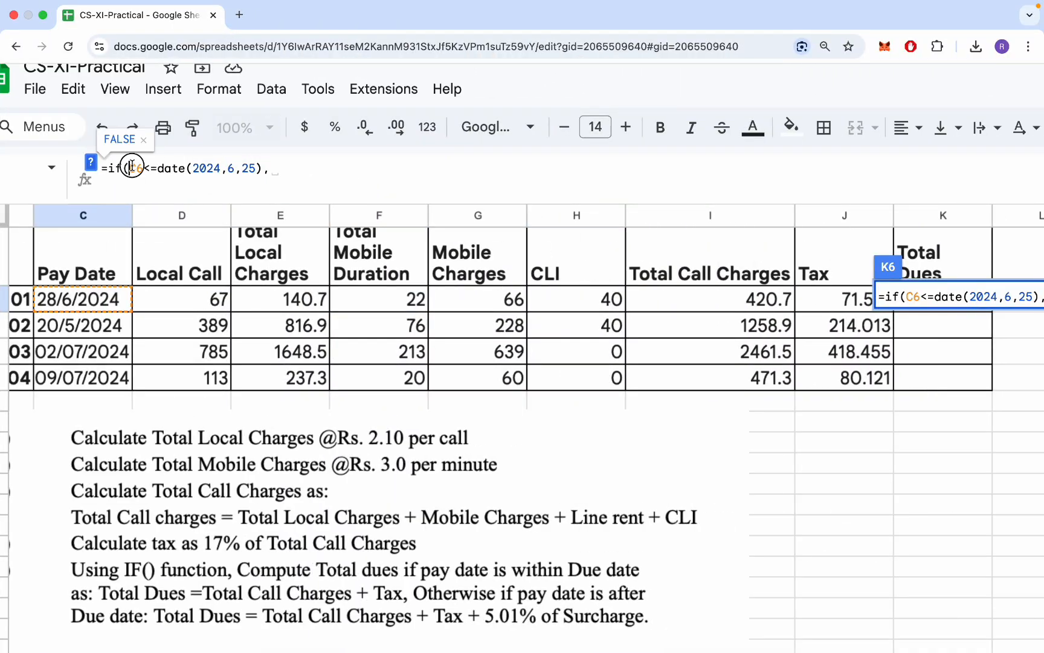
drag(131, 166, 265, 164)
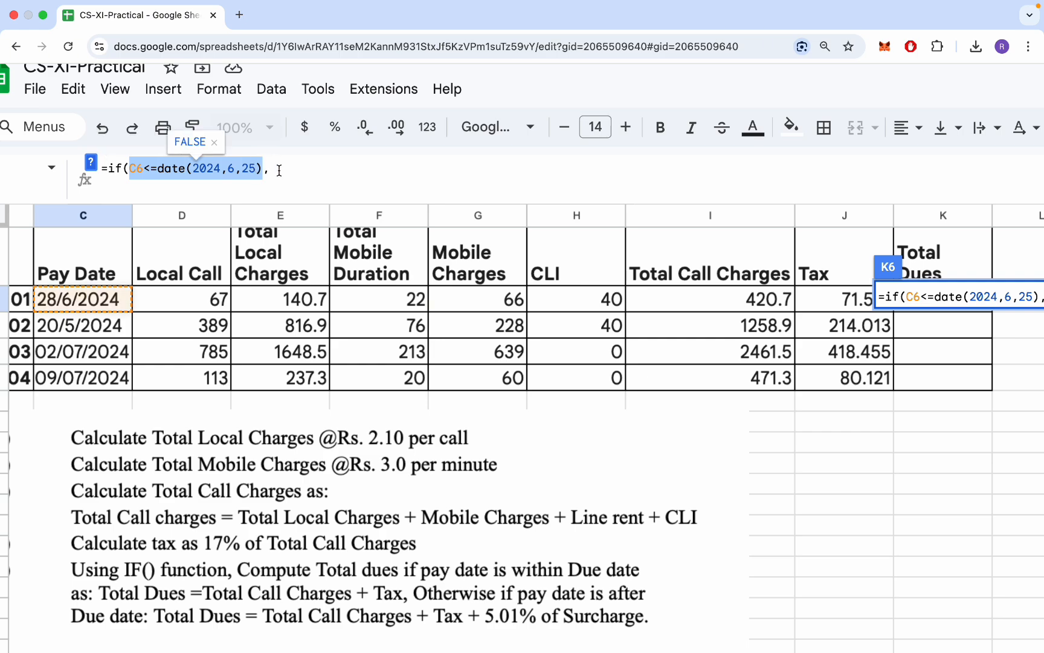
click(279, 170)
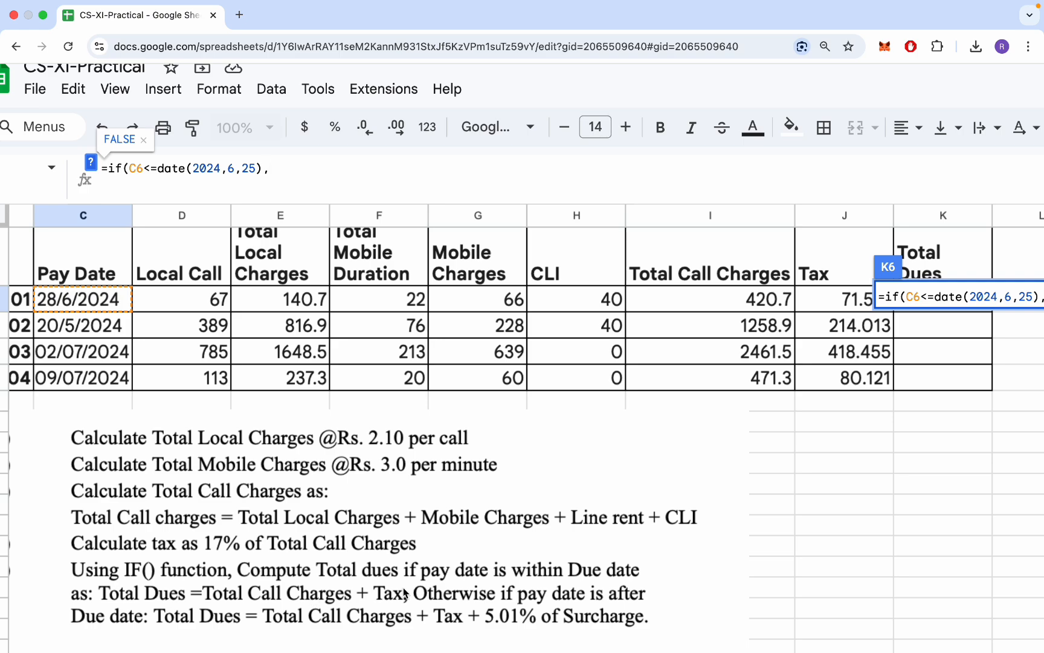
Add I6+J6 (Total Call Charges plus Tax) as the value-if-true in the K6 IF formula, followed by a comma
click(748, 306)
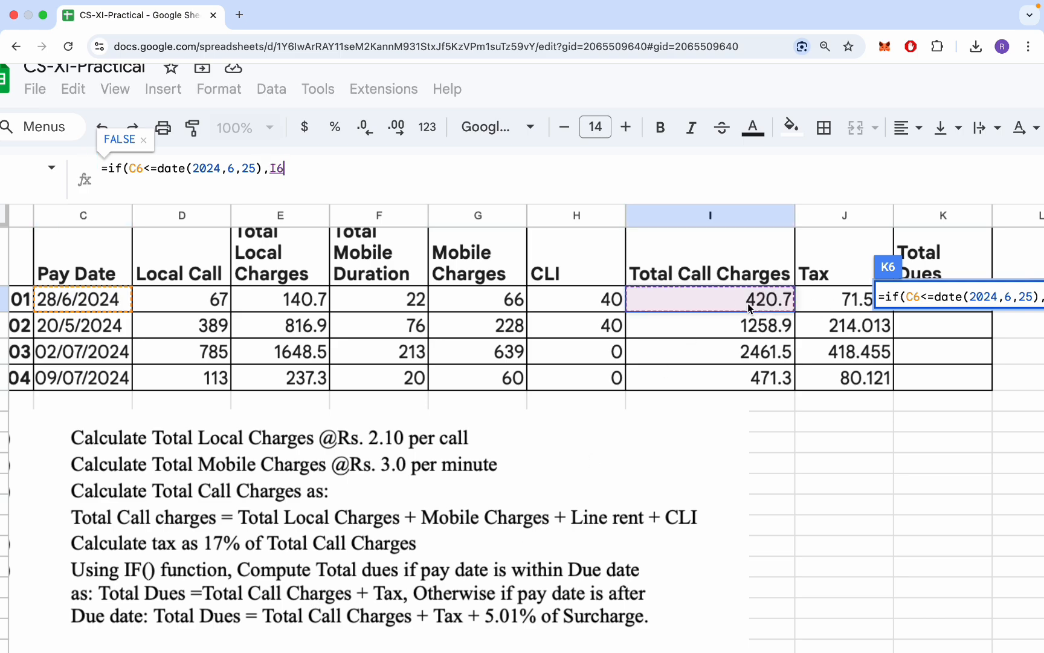
text(+)
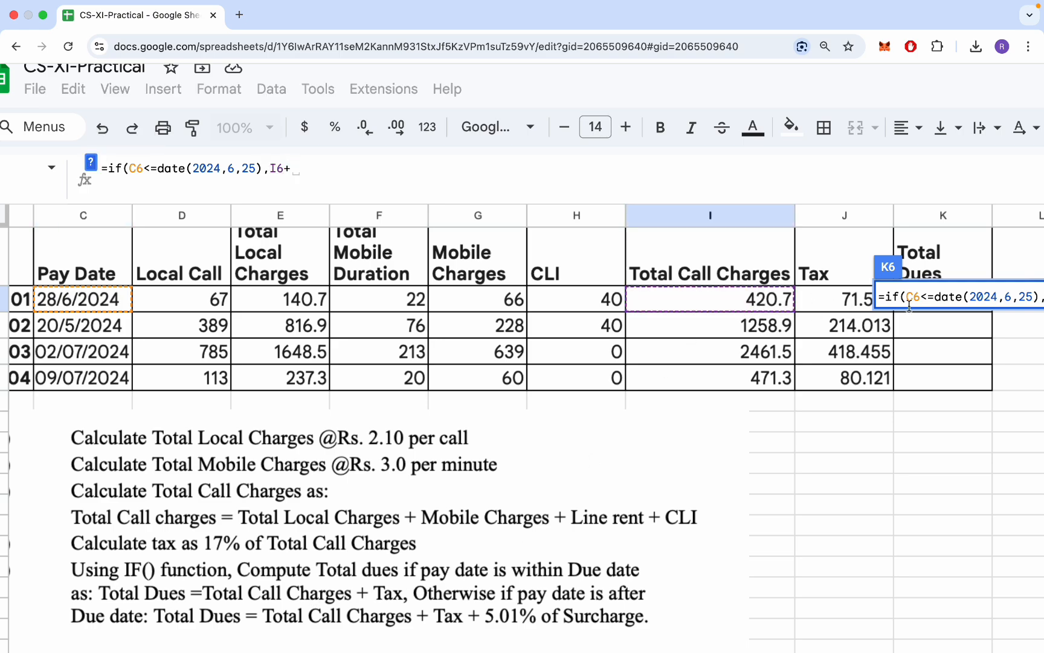
click(846, 299)
text(,)
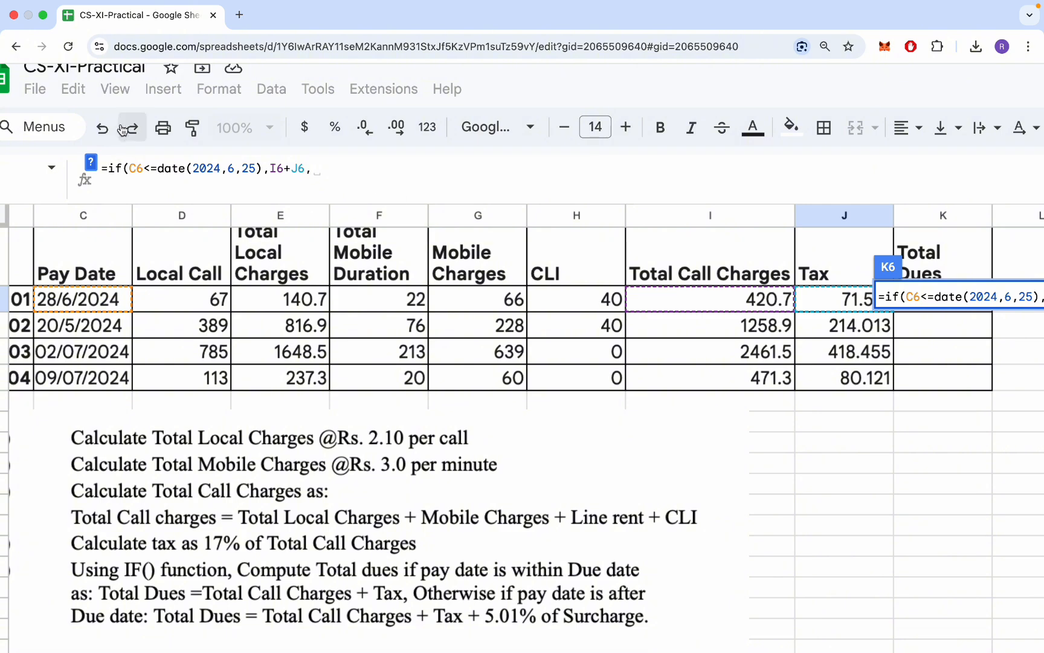
Highlight the due date condition and the I6+J6 value in the K6 formula in turn to review how they work together
drag(126, 168, 261, 174)
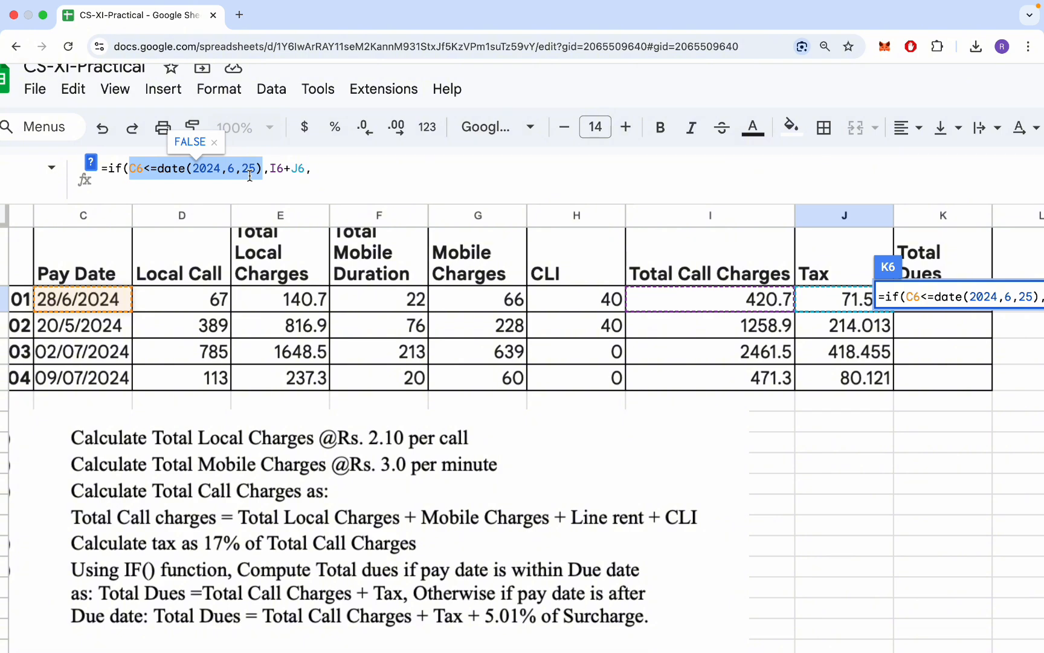
drag(269, 168, 304, 168)
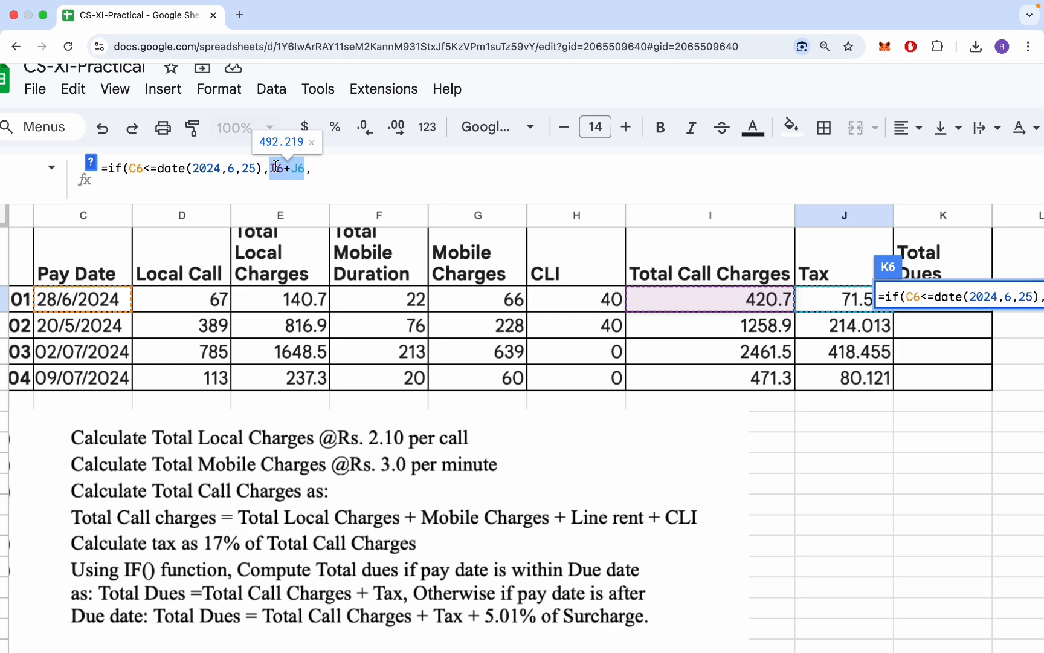
click(315, 170)
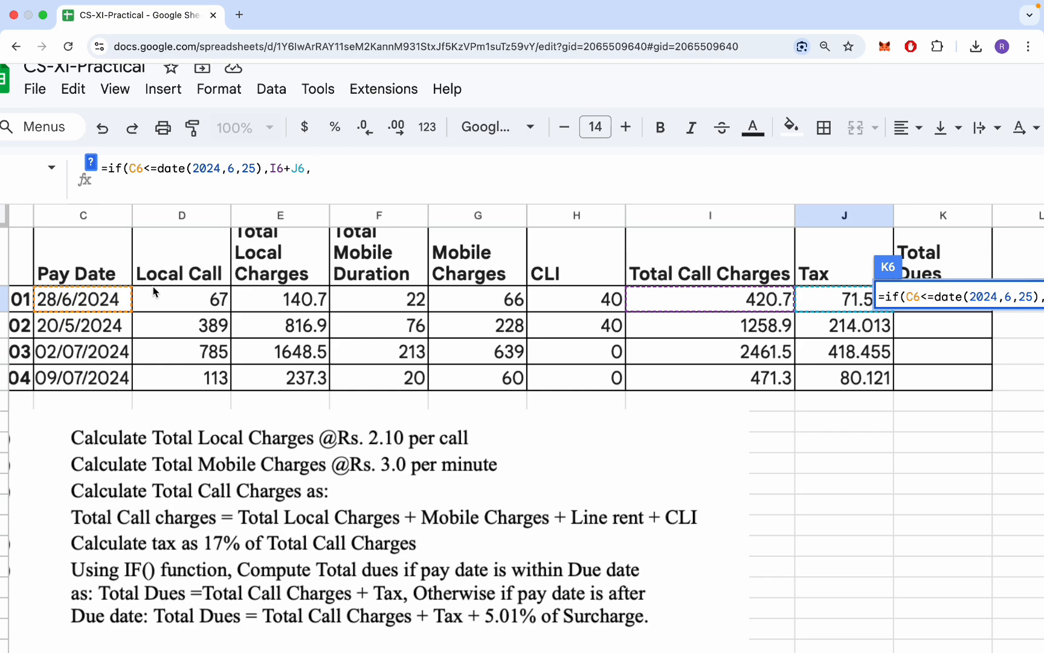
drag(256, 169, 130, 171)
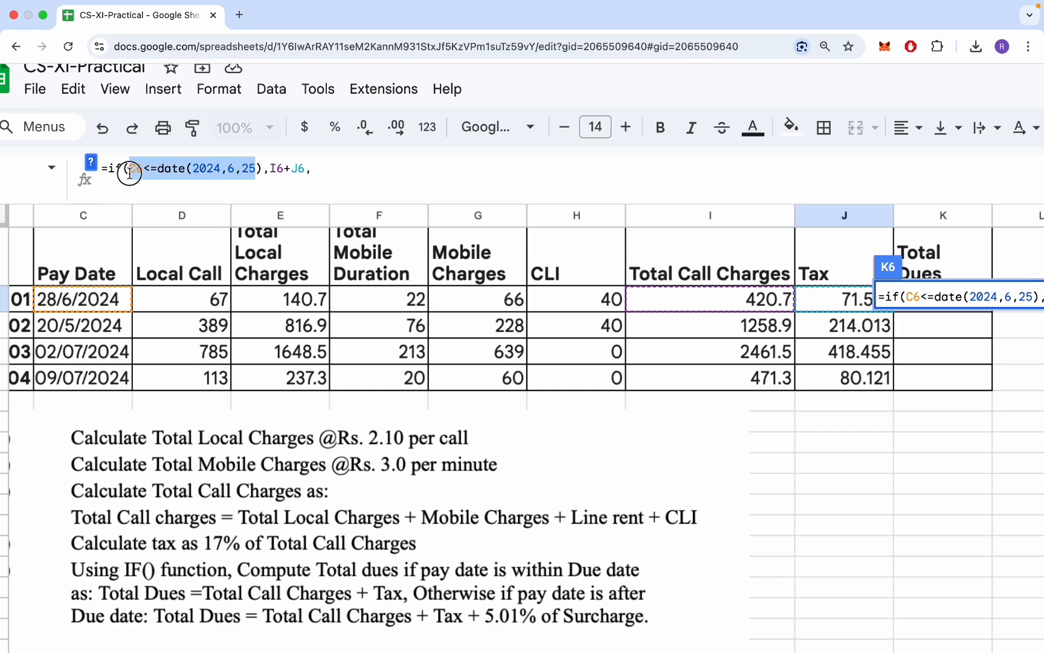
drag(306, 169, 267, 168)
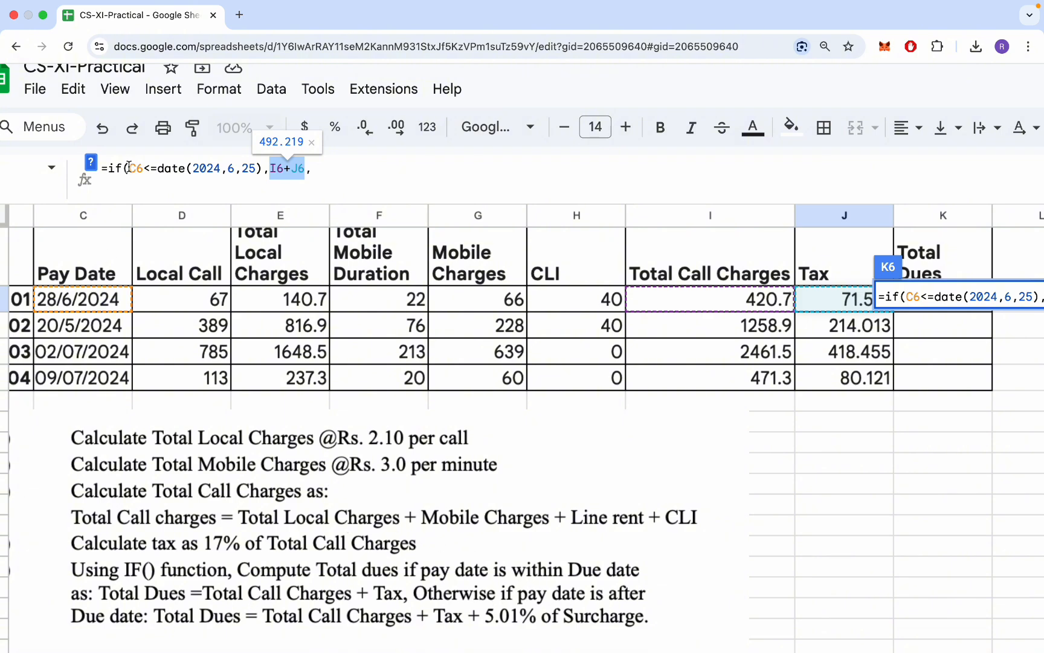
Overwrite the condition in the K6 formula and re-enter it as C6<=date(2024,6,25) with its separating comma
drag(129, 168, 269, 168)
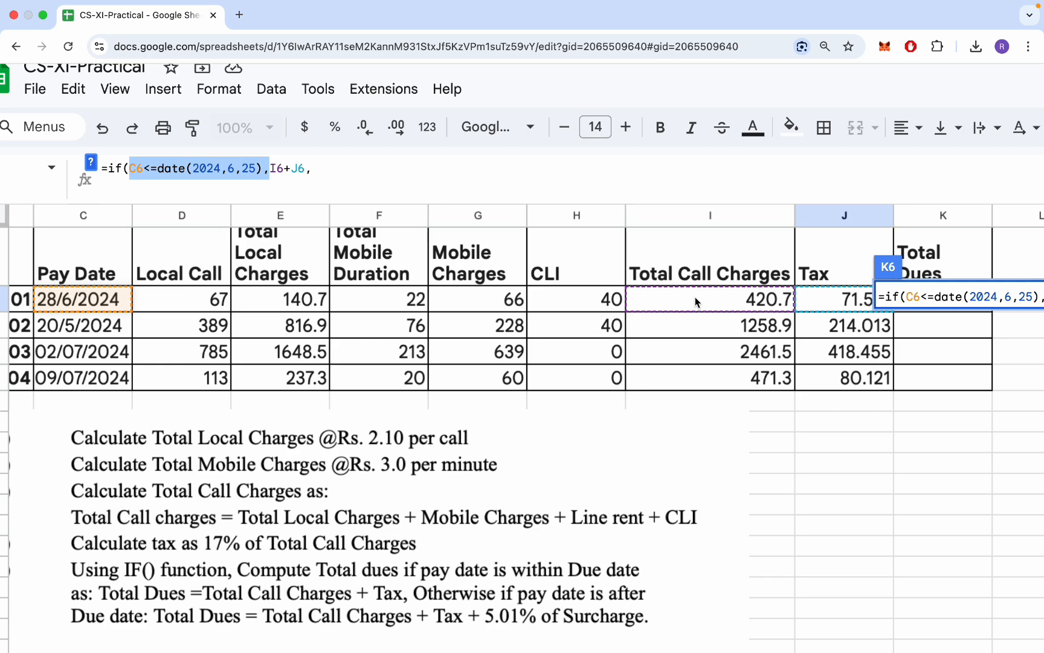
text(())
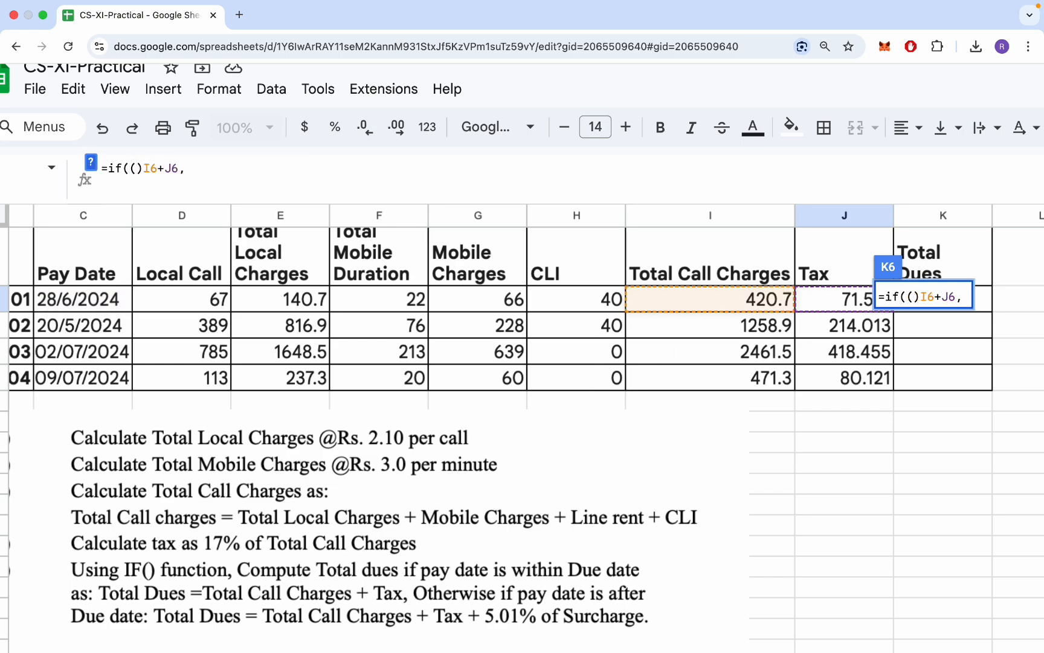
click(221, 169)
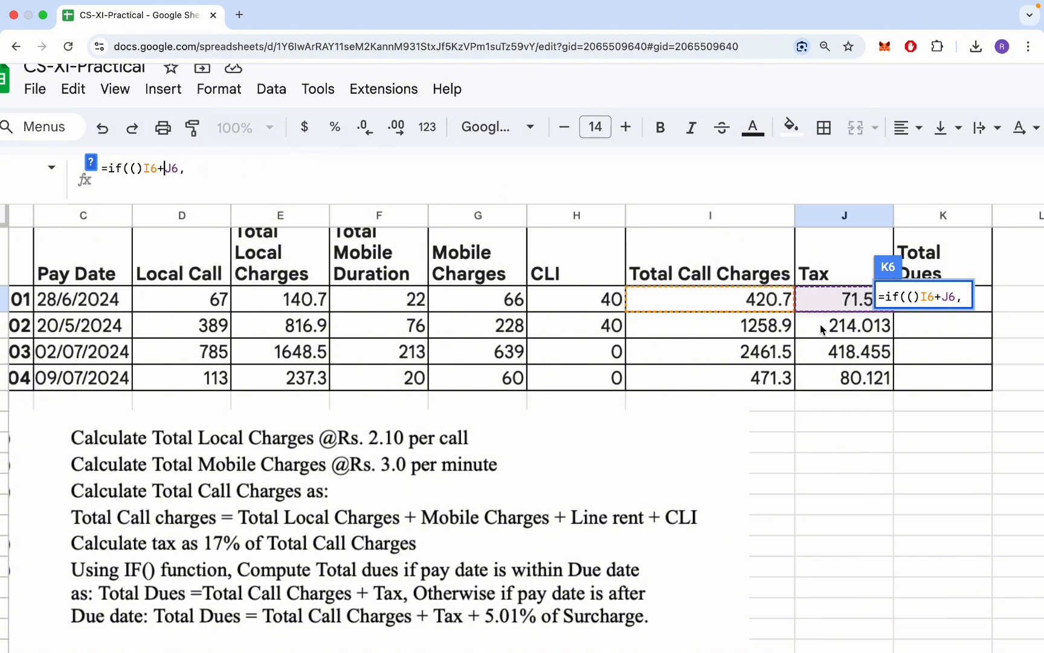
click(127, 169)
click(76, 302)
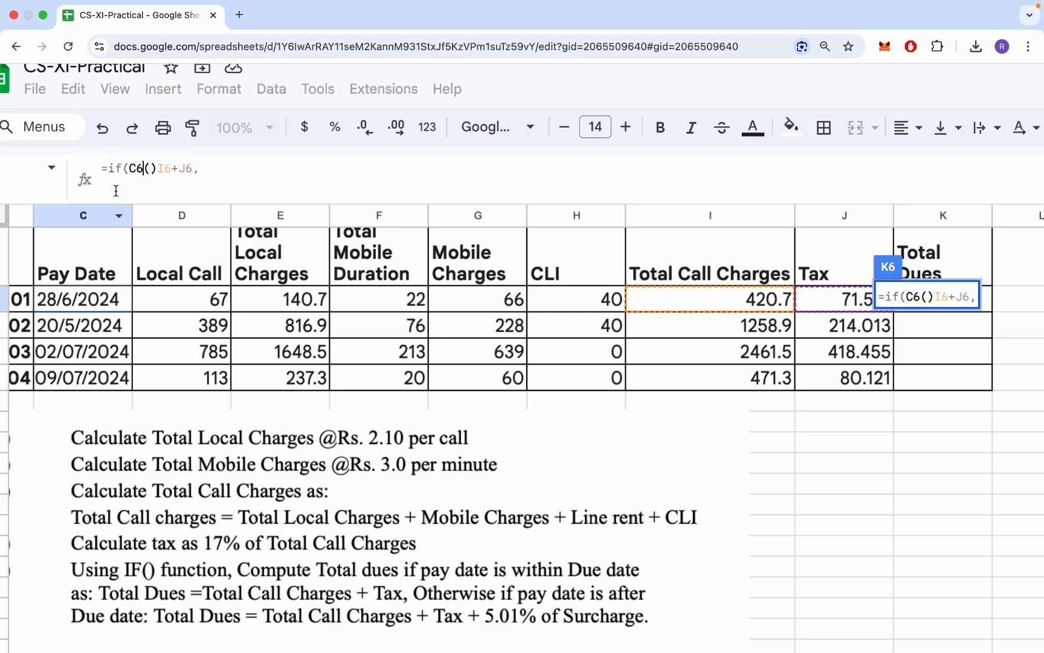
text(<=dat)
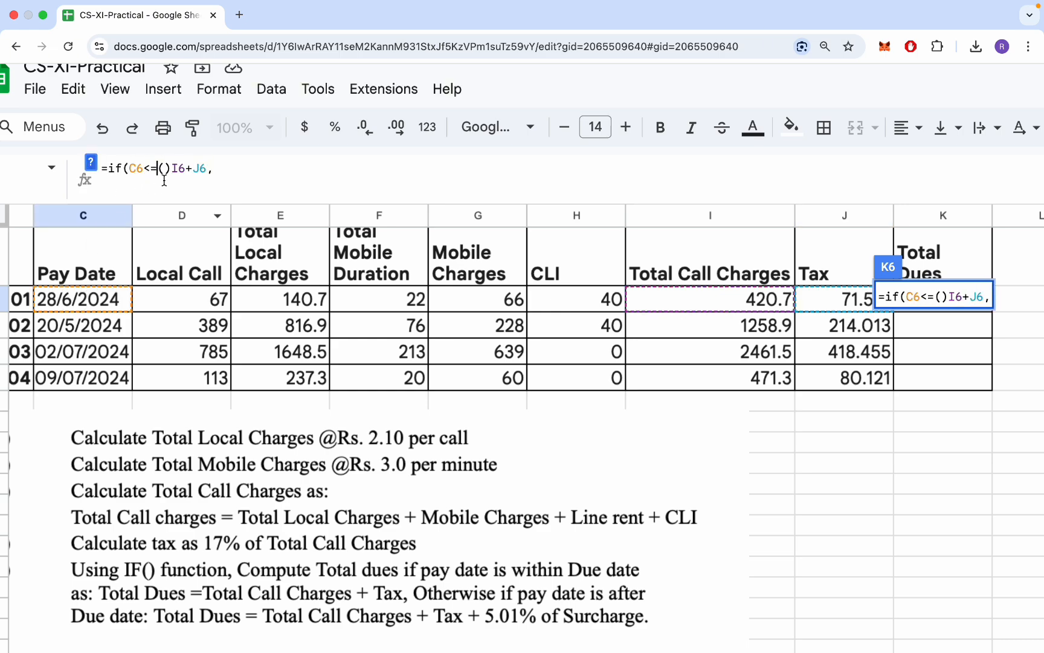
text(e(2024)
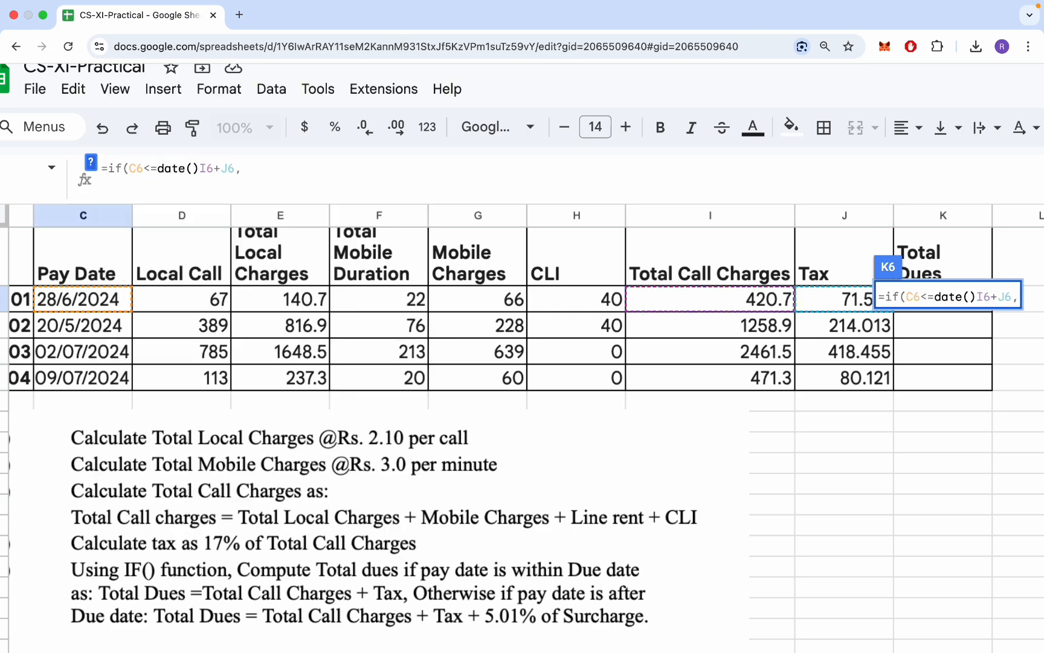
text(,)
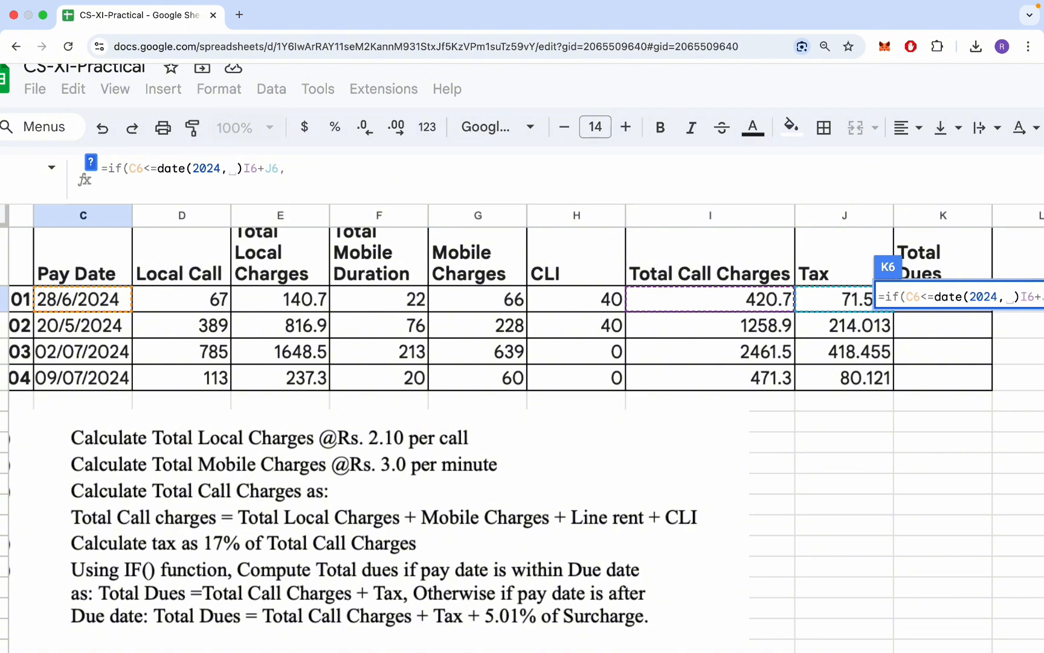
text(6,25)
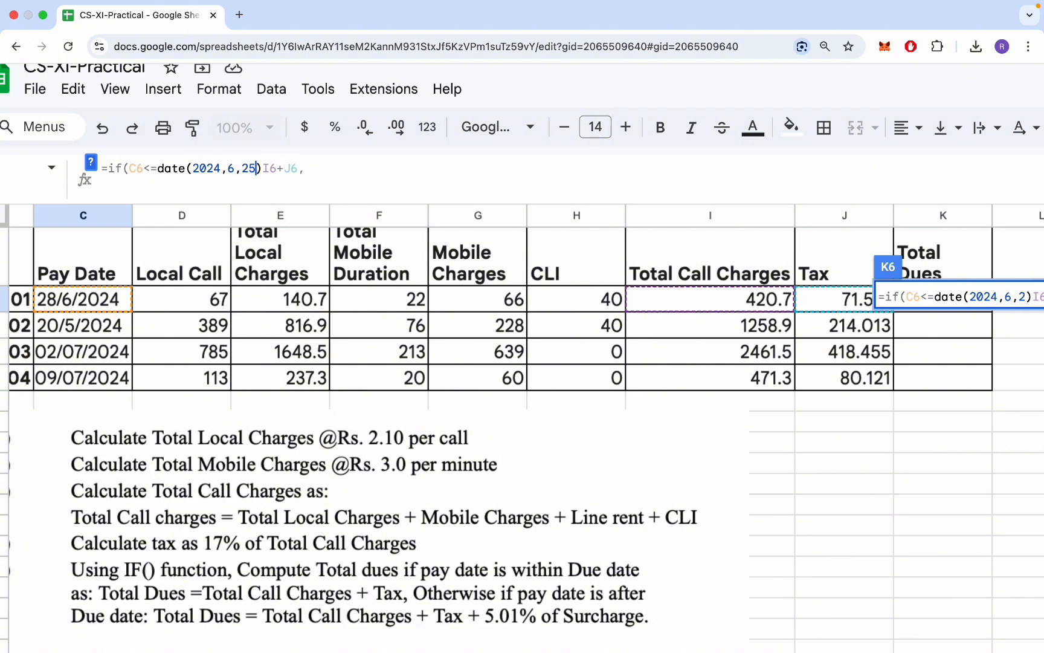
text(),)
Highlight the re-entered condition and the value-if-true in K6 to check them, and return to the formula's end
drag(263, 168, 131, 169)
drag(307, 168, 269, 168)
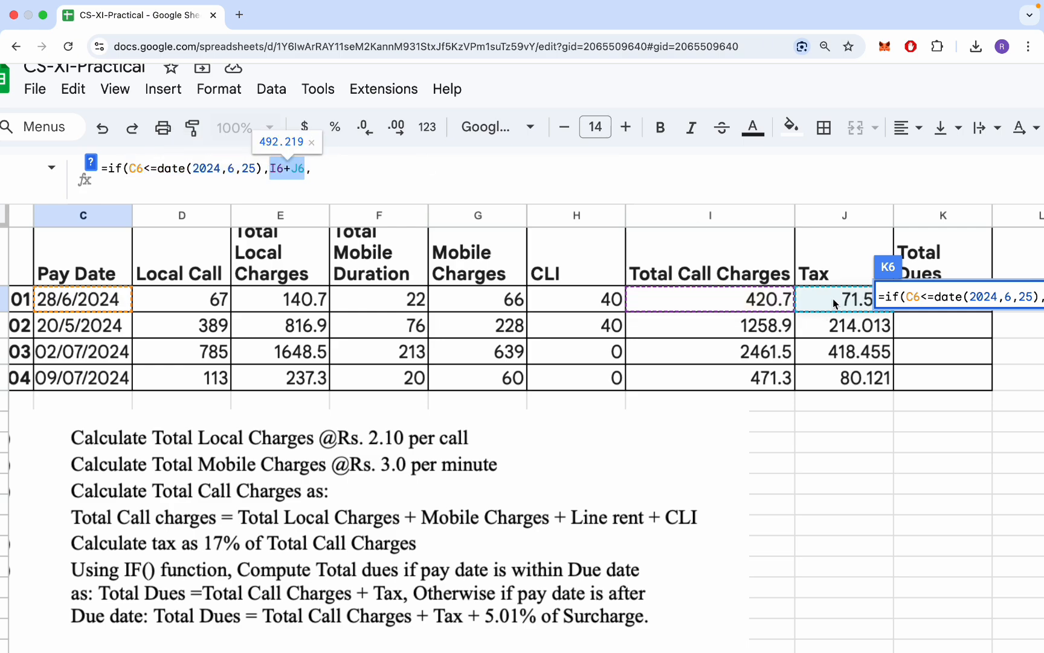
click(323, 170)
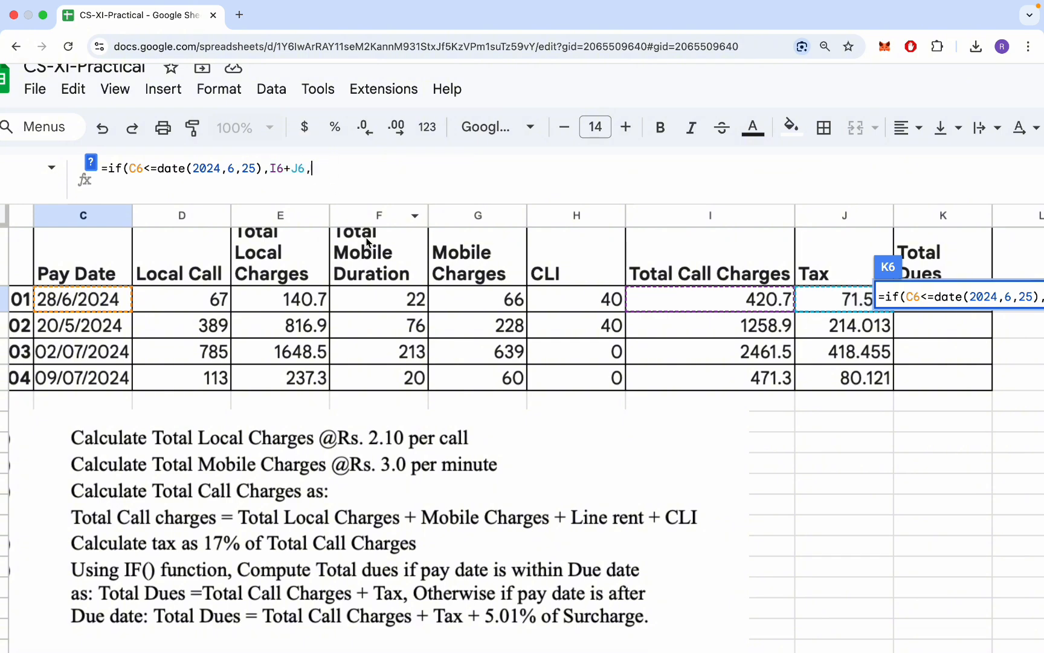
Begin the value-if-false in the K6 formula with the bracketed sum (I6+J6)
text(())
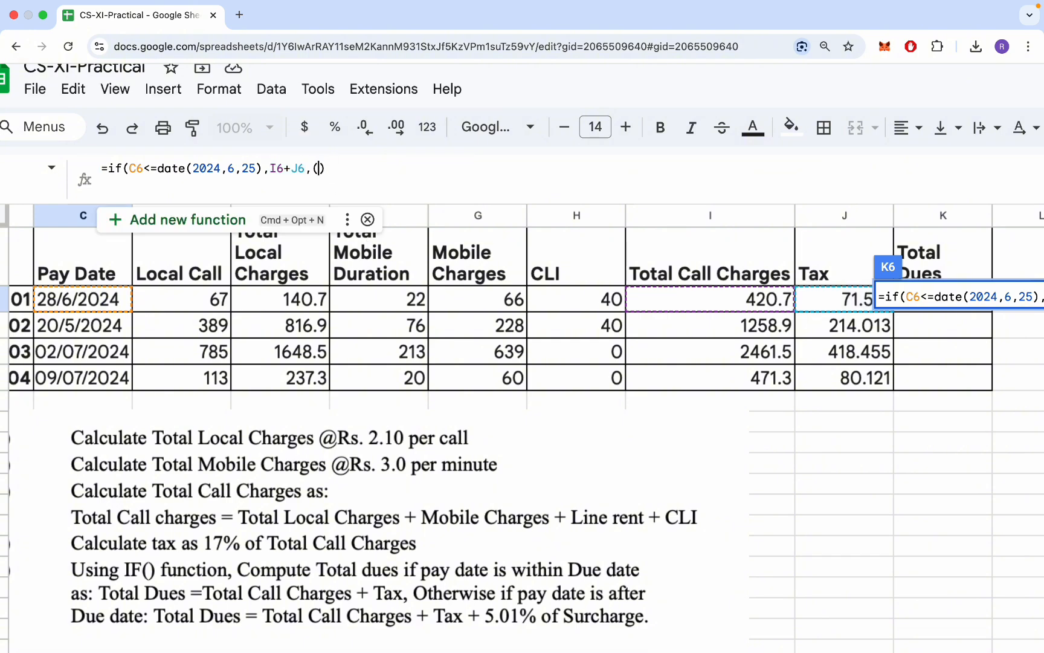
click(686, 300)
text(+)
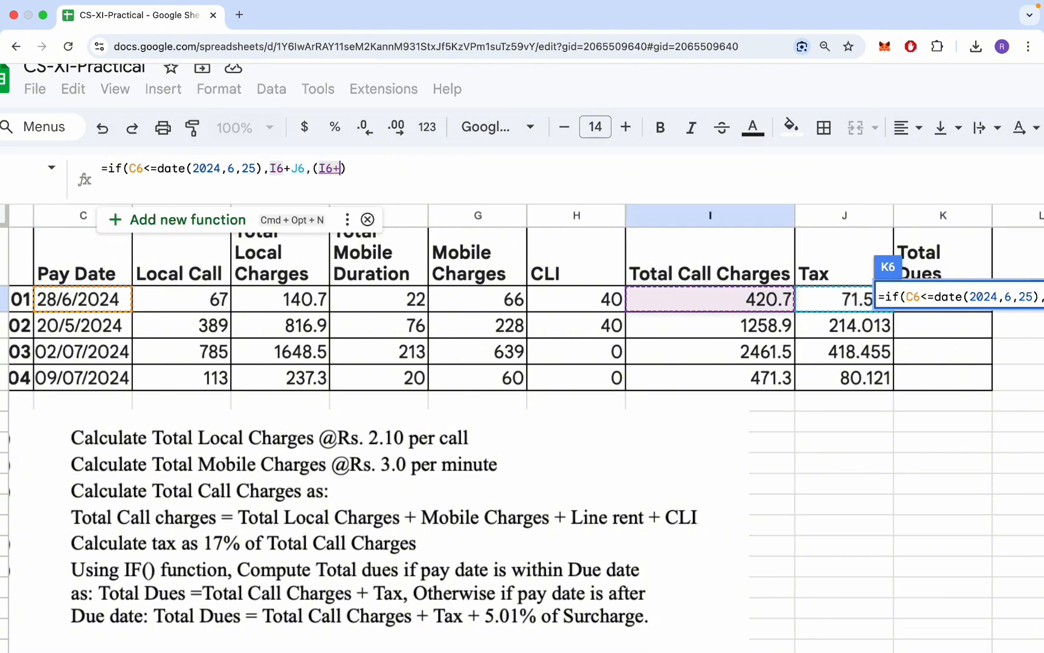
click(862, 299)
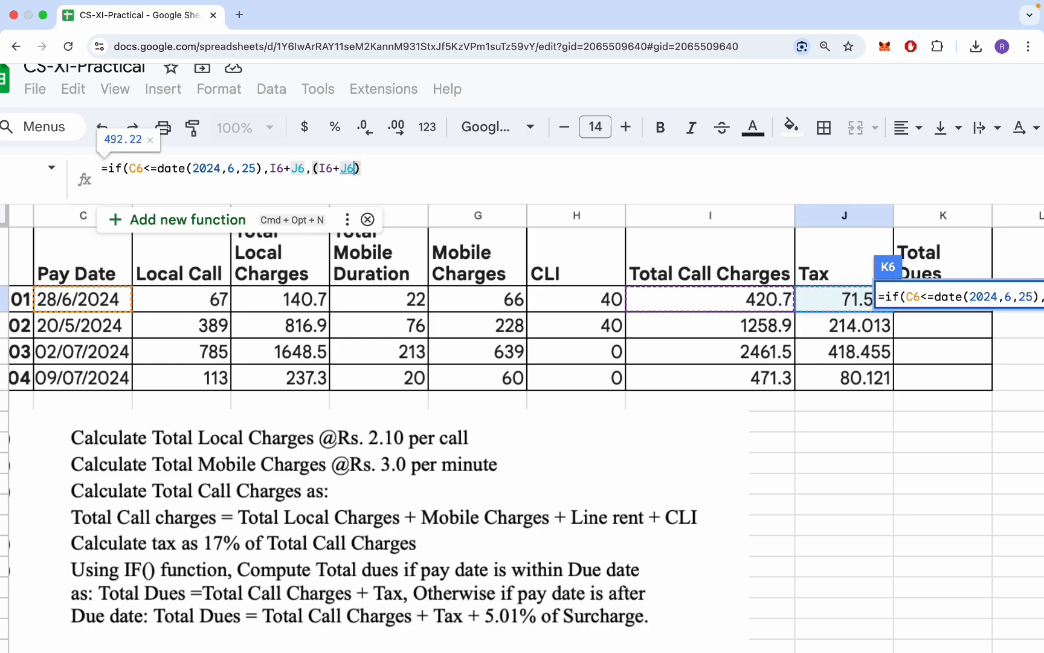
key(Right)
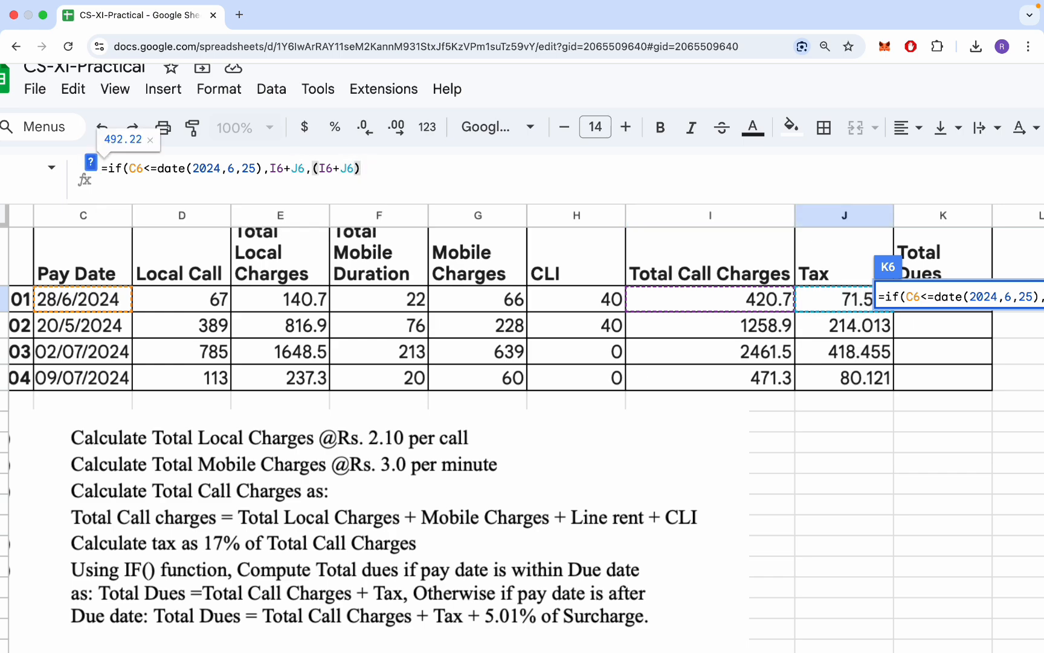
Append the surcharge term +()*5.01% to the value-if-false in K6, leaving its brackets empty
text(+())
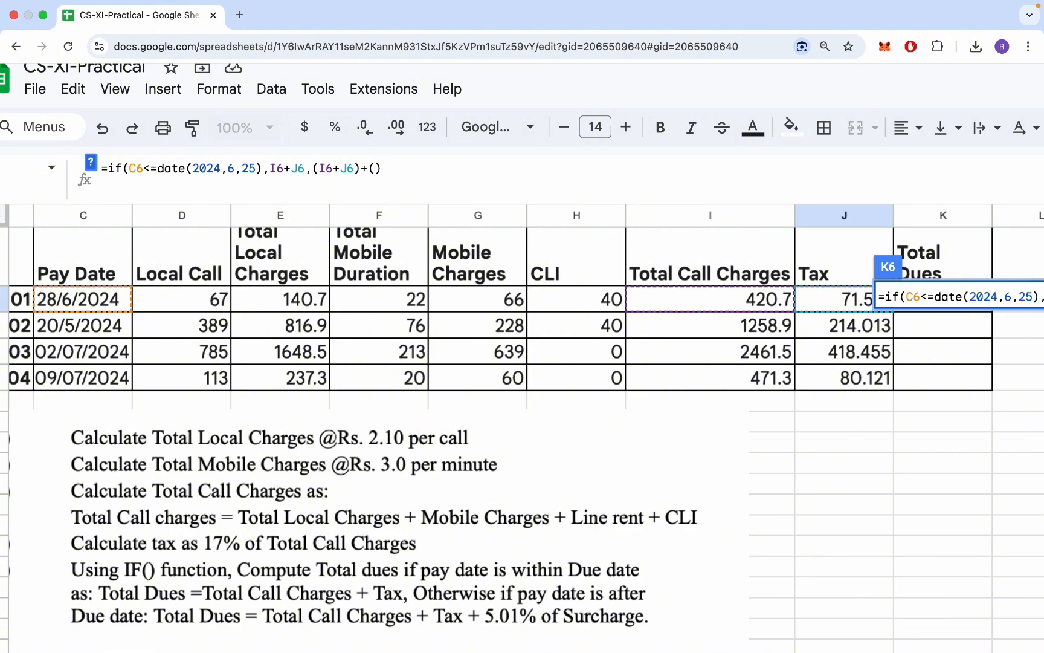
text(%)
key(BackSpace)
text(*)
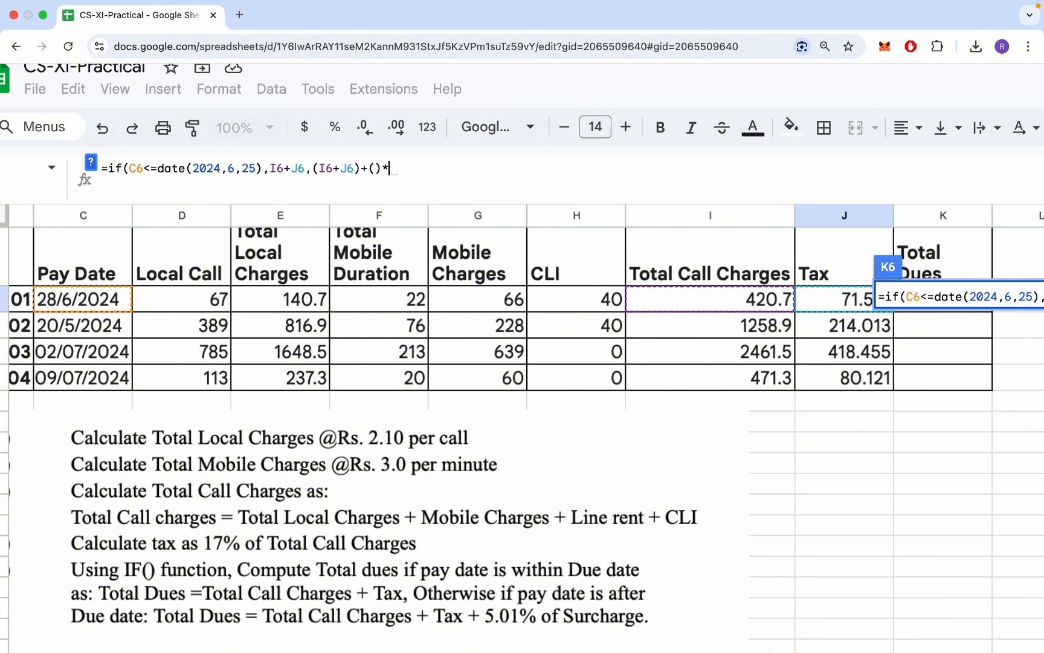
text(5.)
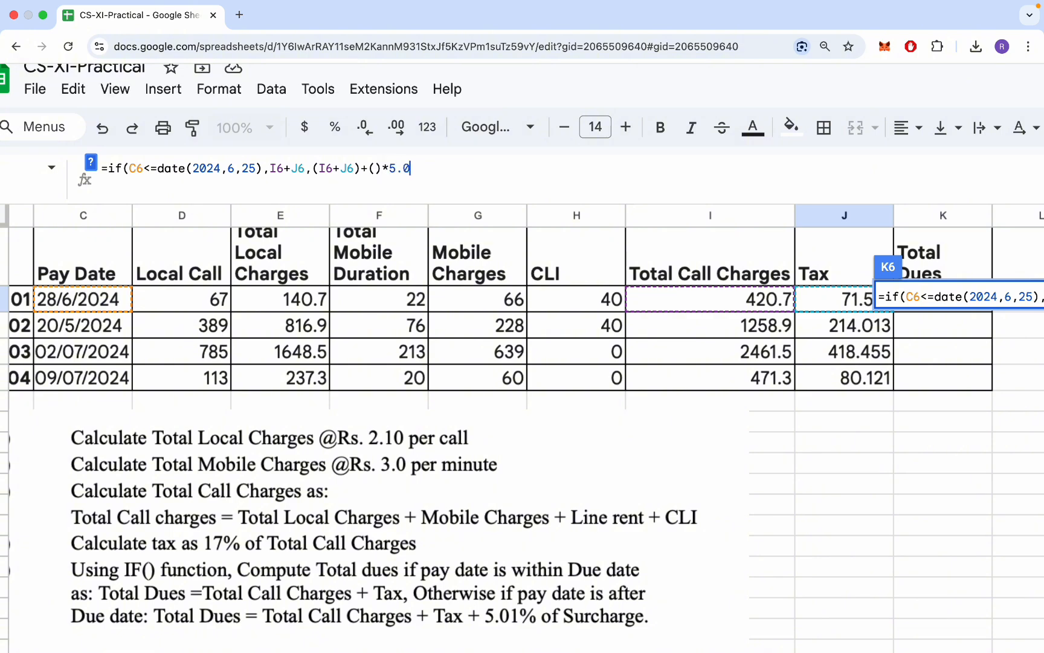
text(1%)
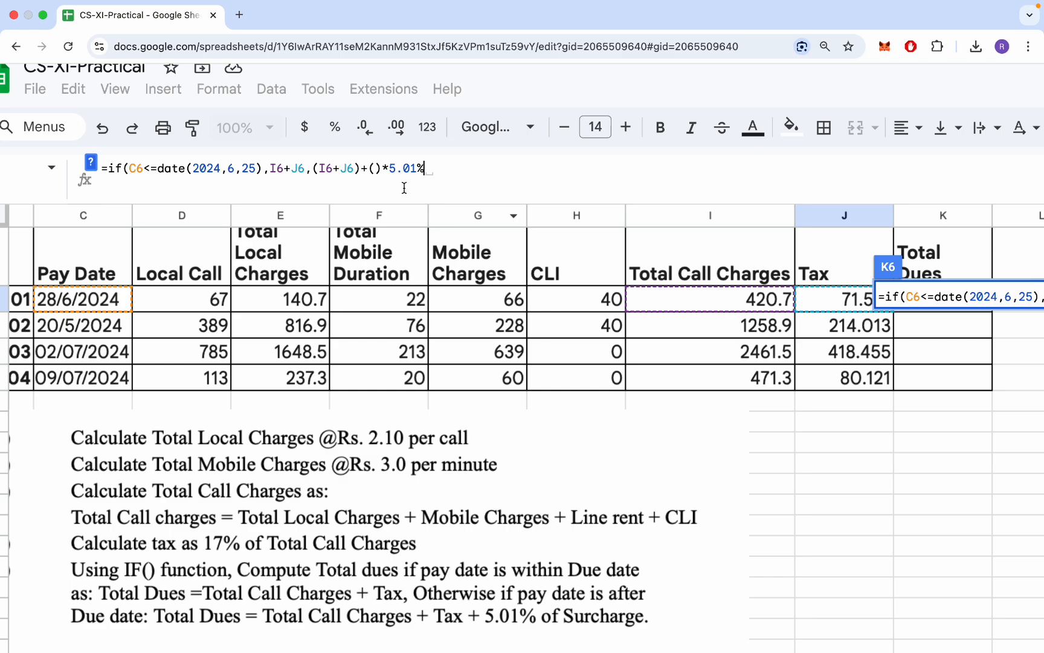
Fill the empty surcharge brackets in K6 with I6+J6 and close the IF formula with a final parenthesis
drag(368, 168, 425, 168)
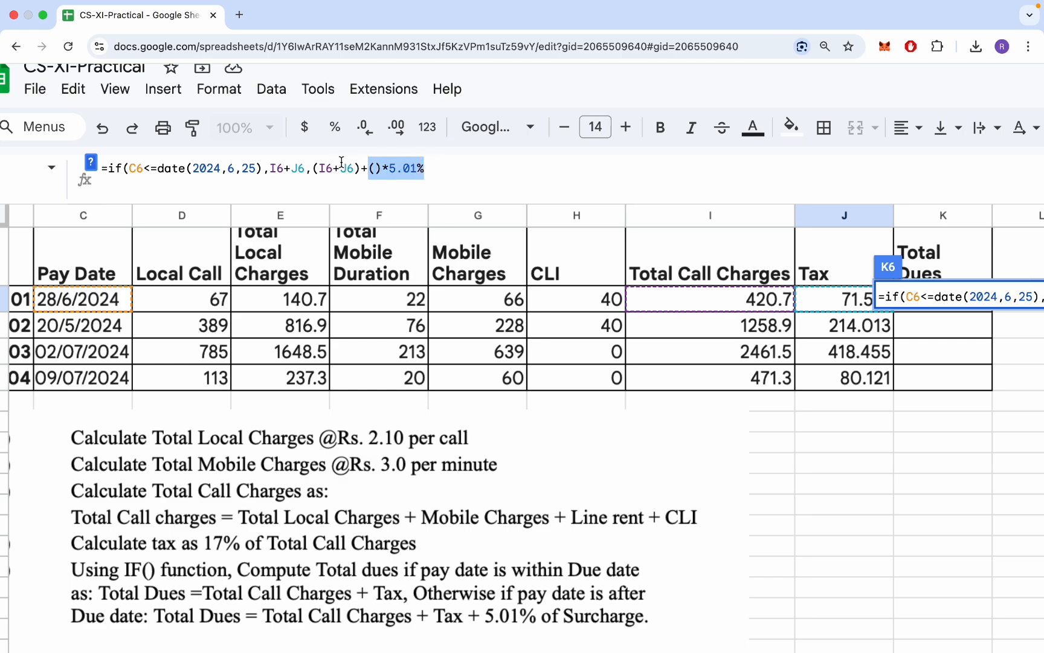
click(314, 168)
text(()
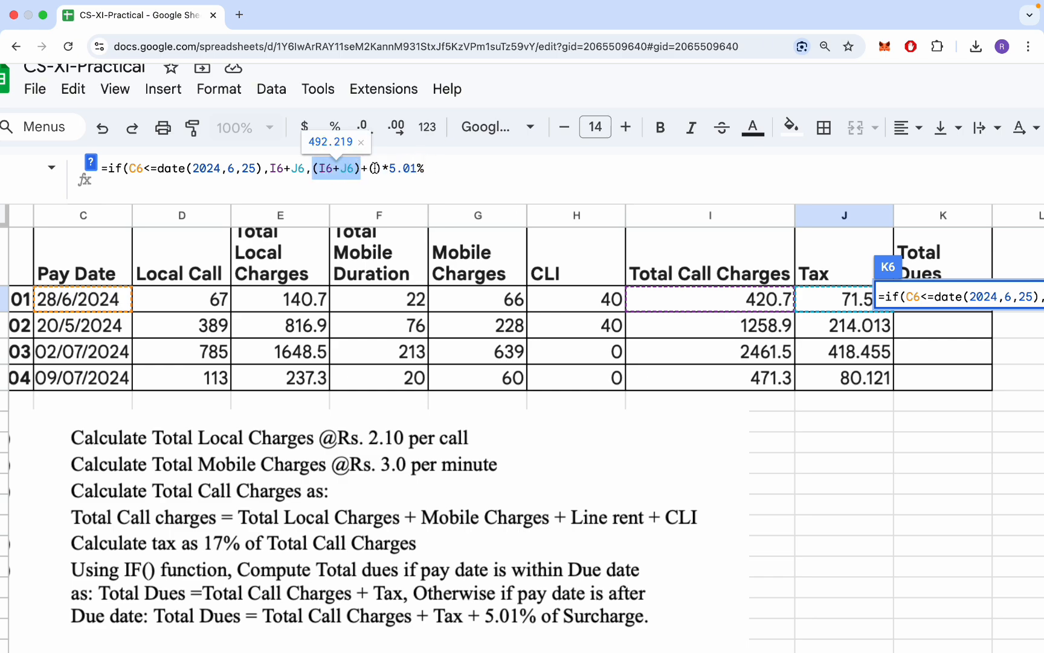
click(375, 168)
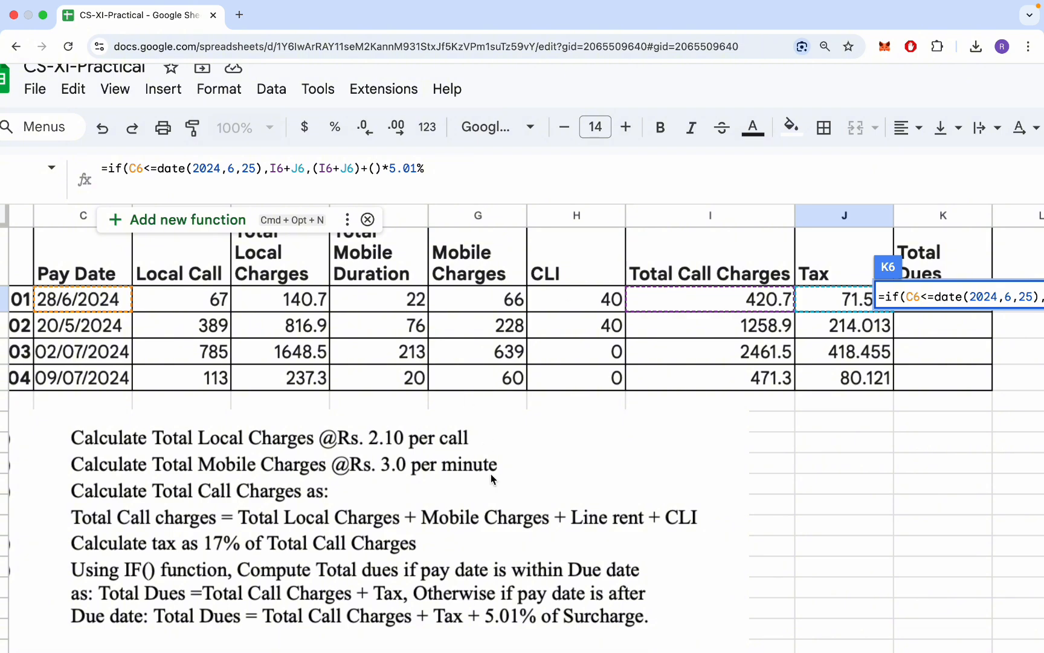
click(691, 297)
text(+)
click(830, 298)
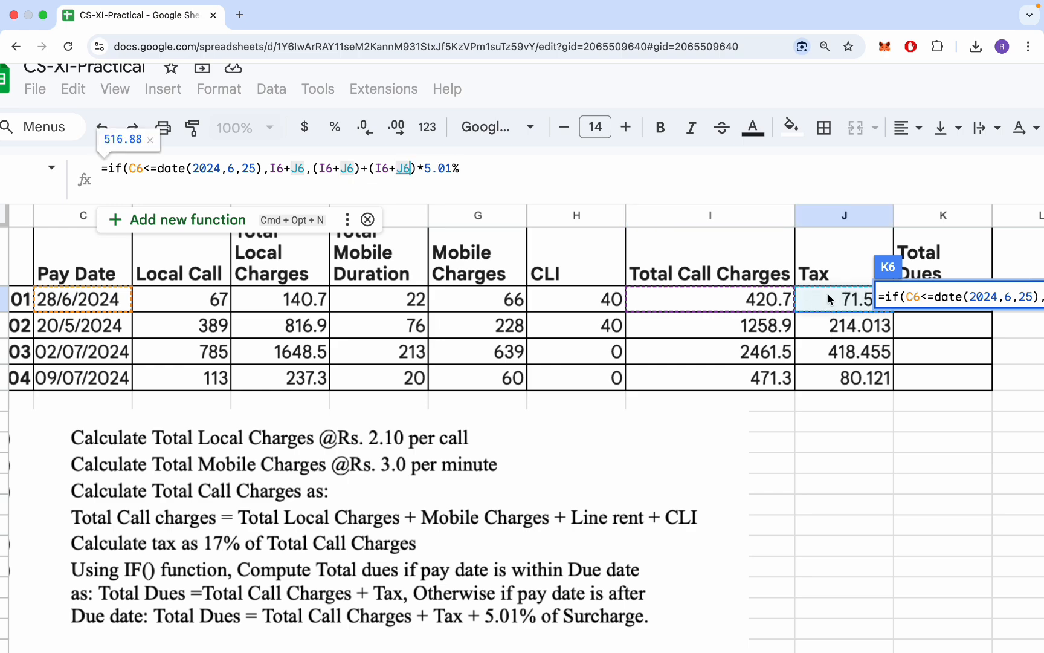
click(477, 168)
text())
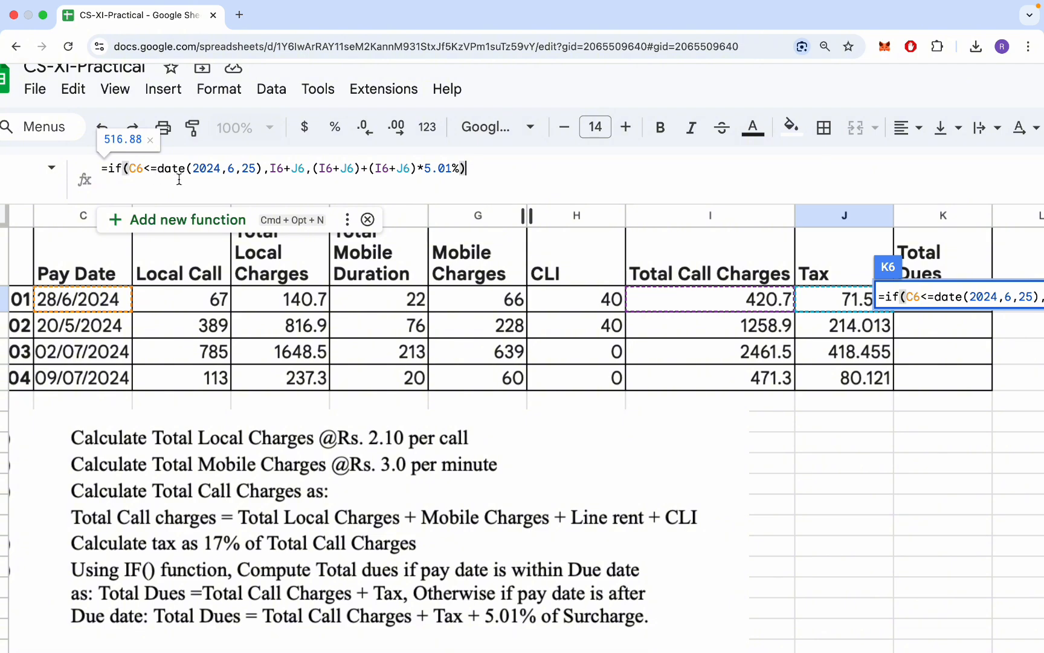
Highlight the condition, the I6+J6 value and the surcharge expression in the K6 formula to review its logic
drag(262, 166, 131, 164)
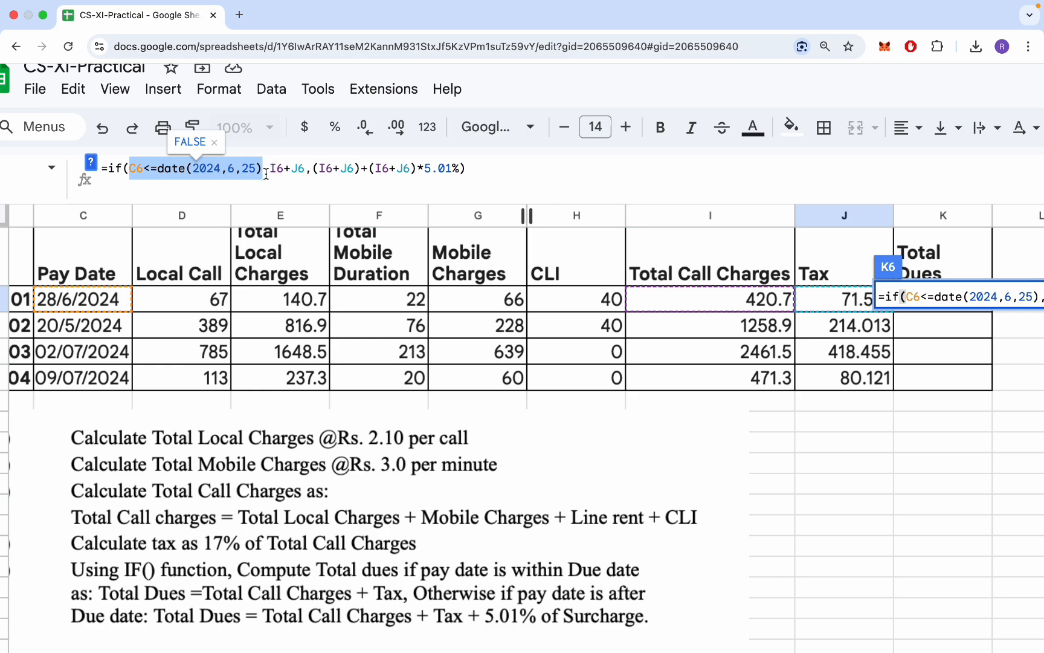
drag(269, 169, 308, 169)
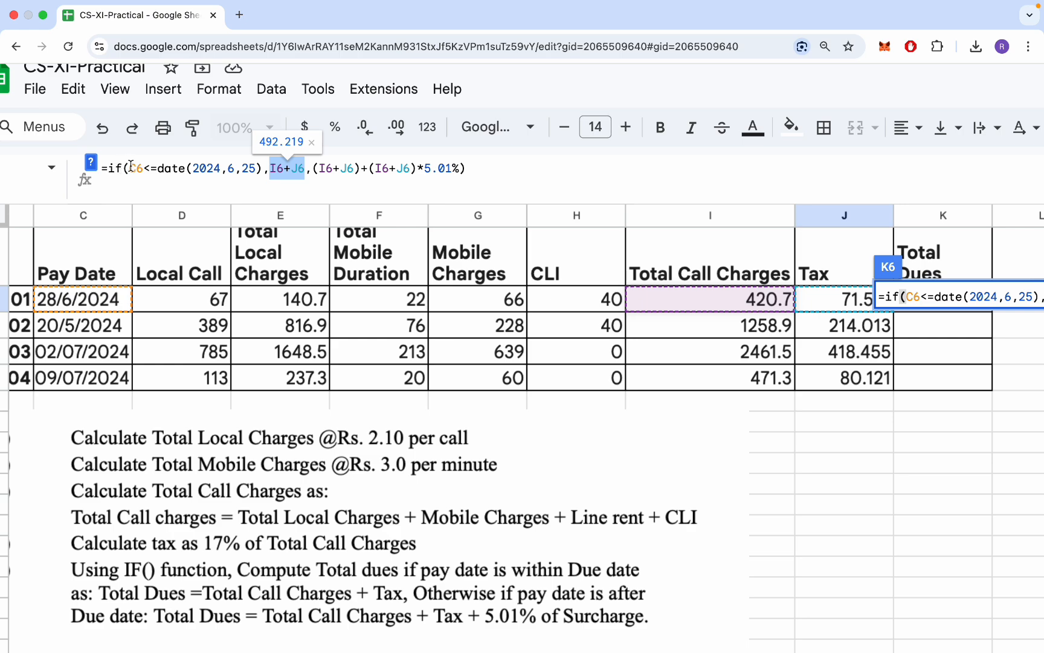
drag(129, 168, 258, 162)
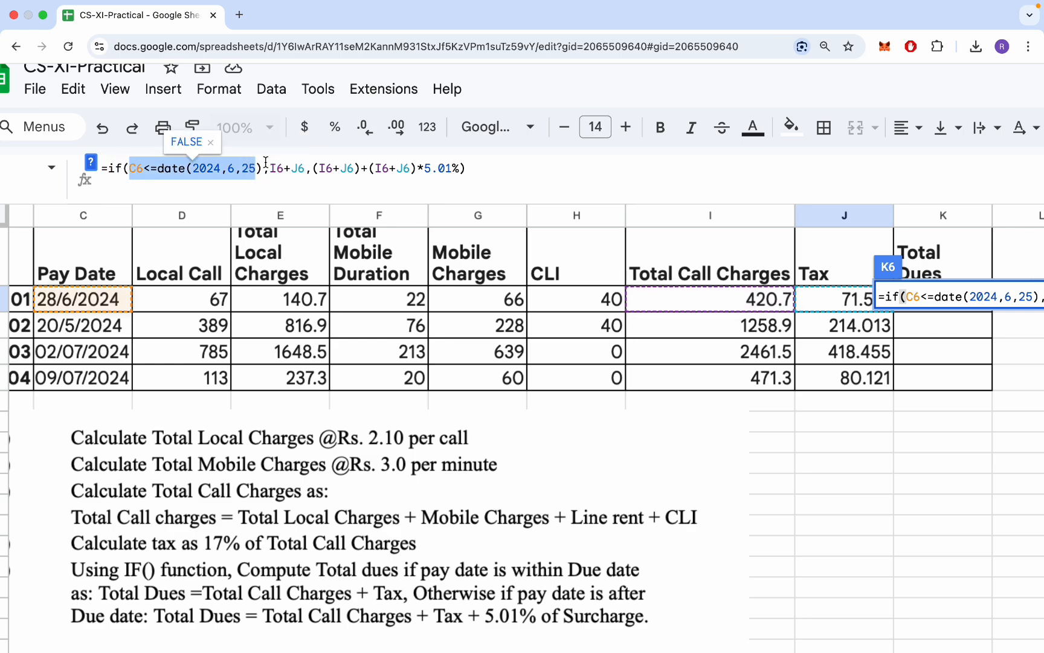
drag(315, 170, 460, 168)
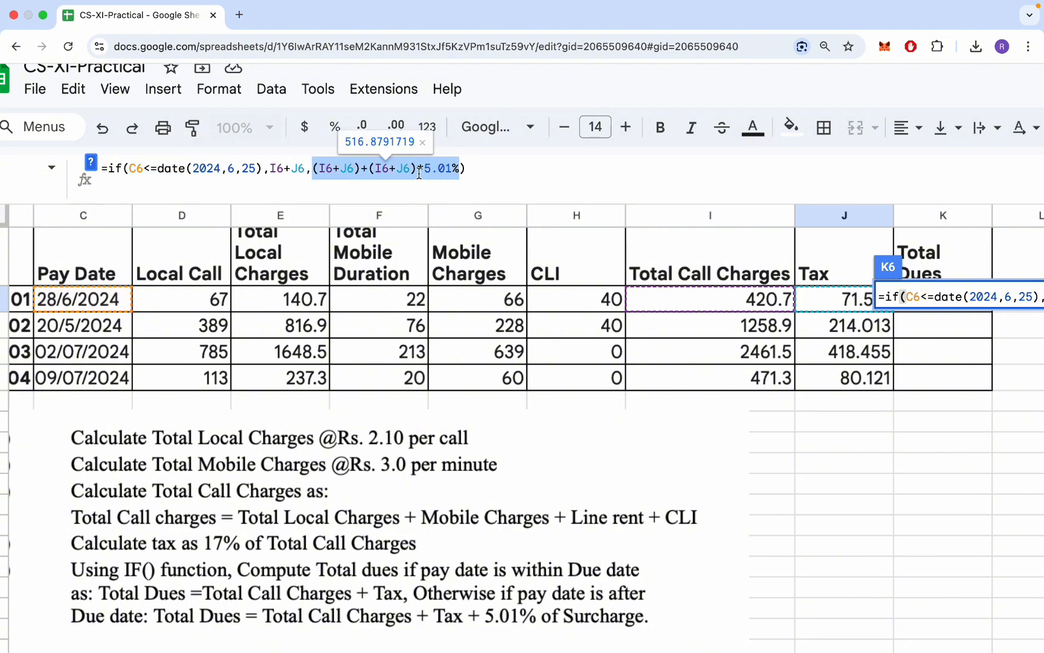
Check the bracketed (I6+J6) sum and the (I6+J6)*5.01% surcharge in the K6 IF formula, and commit it
click(358, 170)
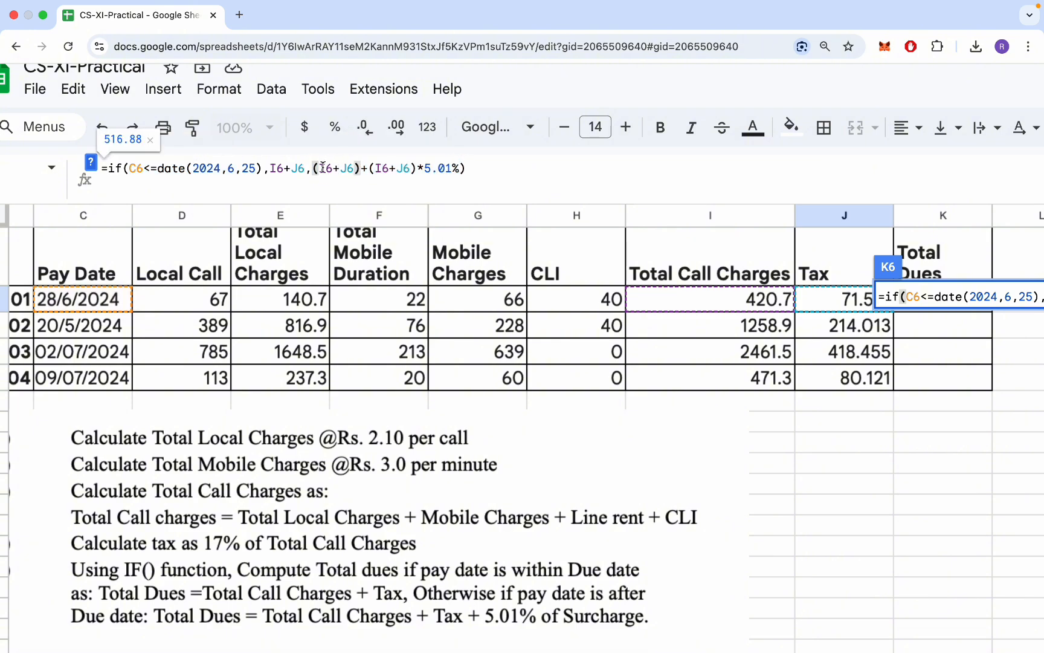
drag(312, 168, 361, 168)
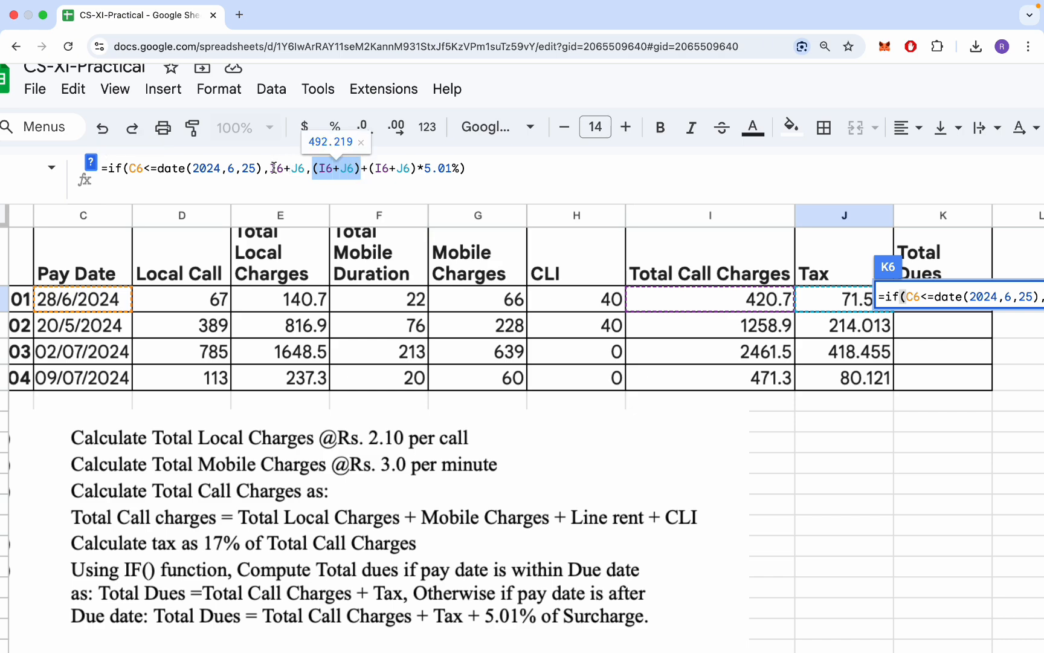
drag(273, 168, 461, 166)
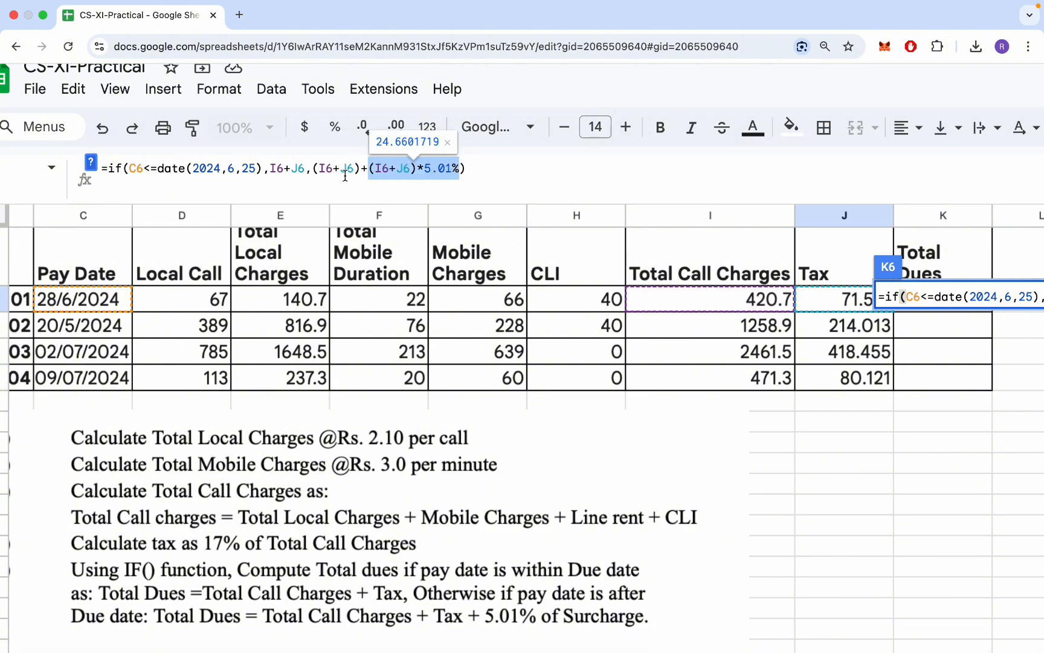
key(Return)
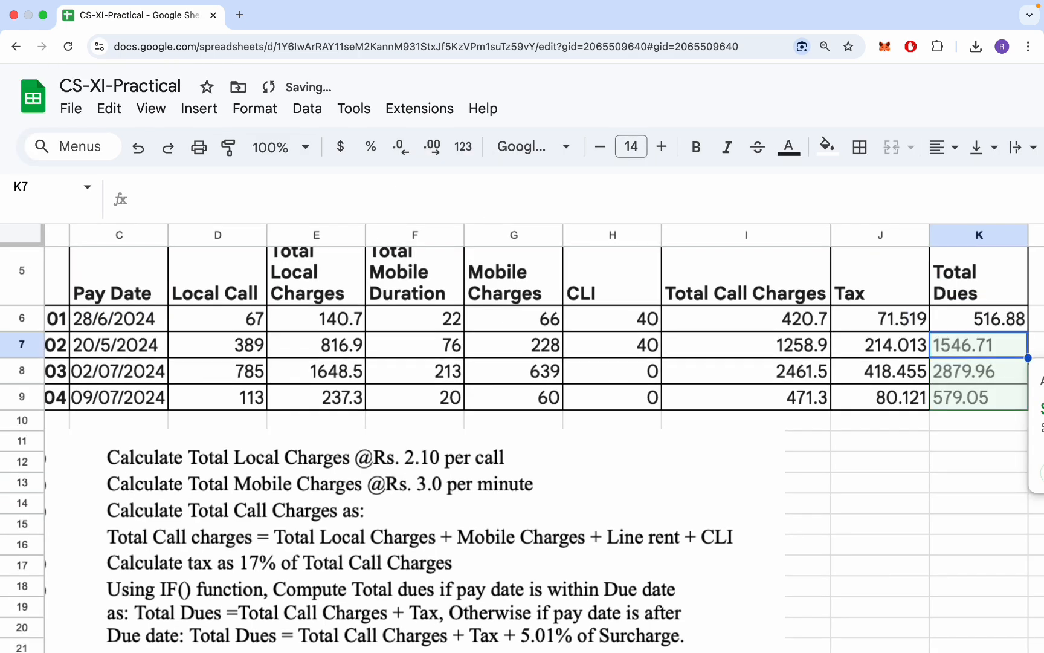
Fill the Total Dues IF formula from K6 down through K9 for the remaining customers
click(1012, 327)
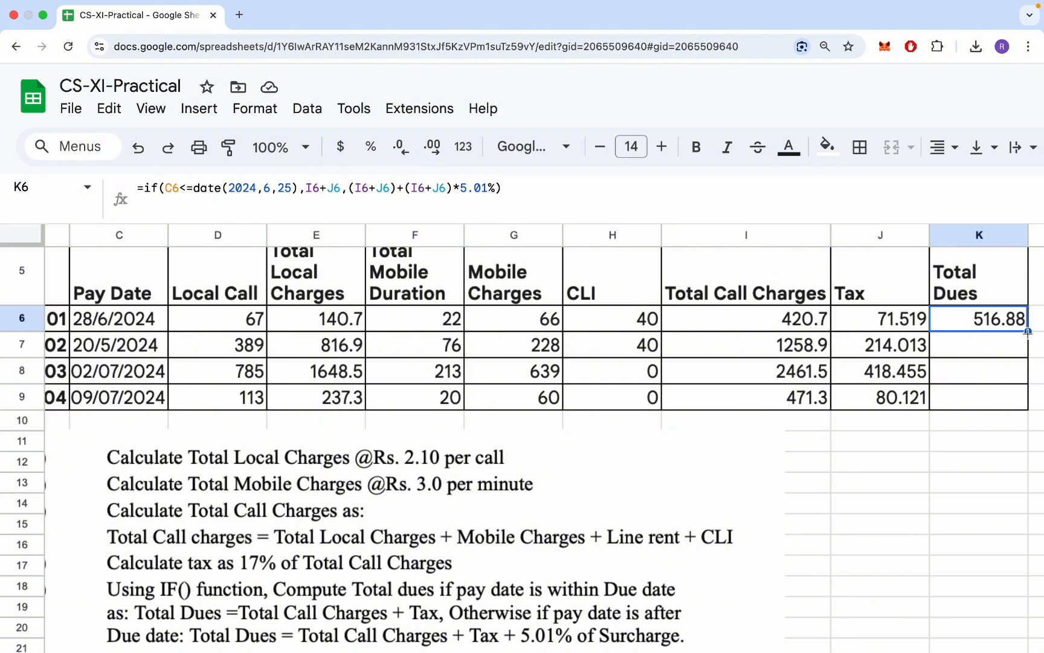
drag(1028, 332, 1022, 396)
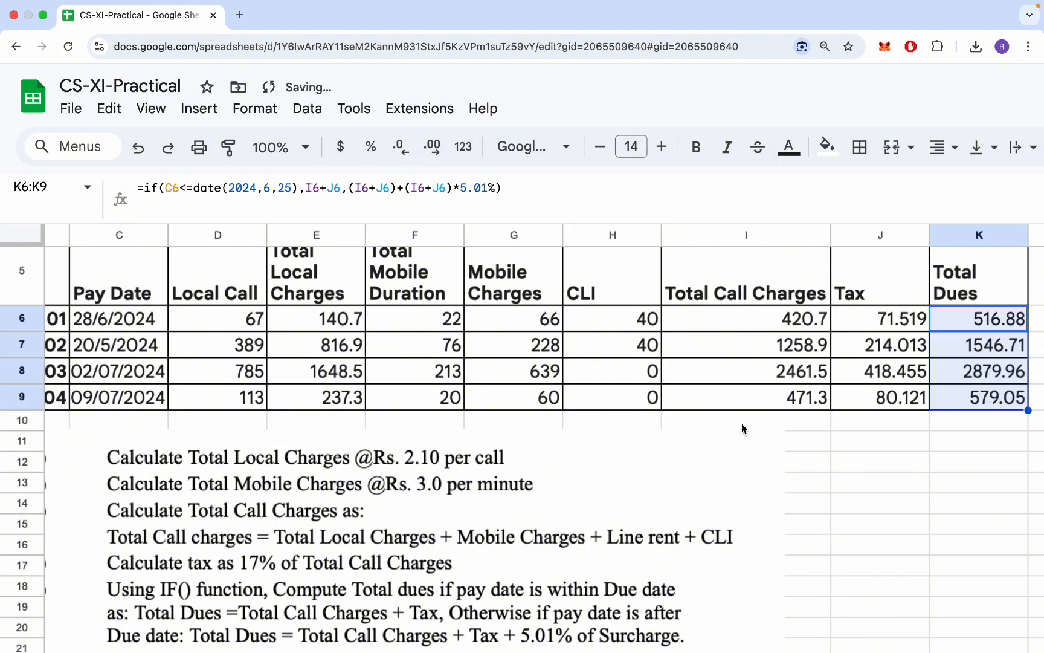
scroll(738, 429, down, 1)
scroll(739, 429, down, 1)
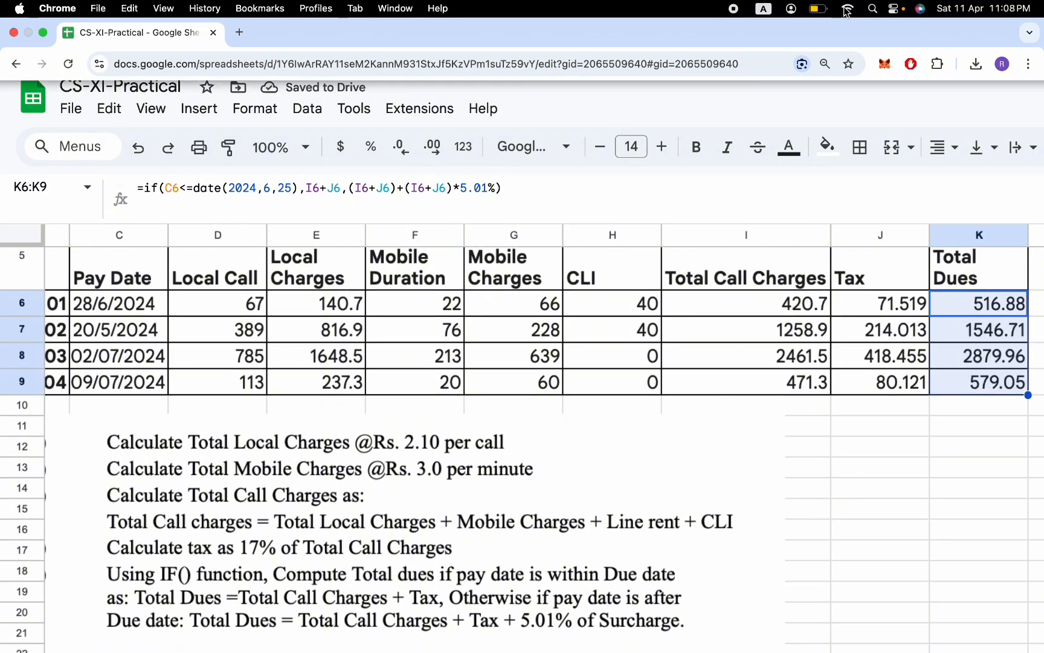